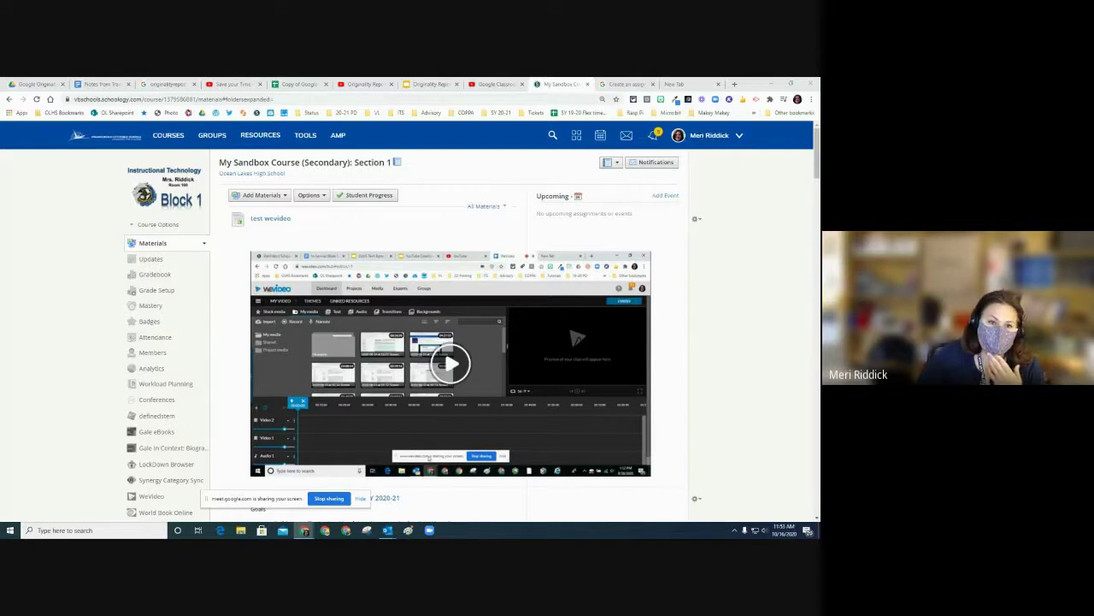
- Find the Google Assignments app in the App Center and open its page
click(576, 136)
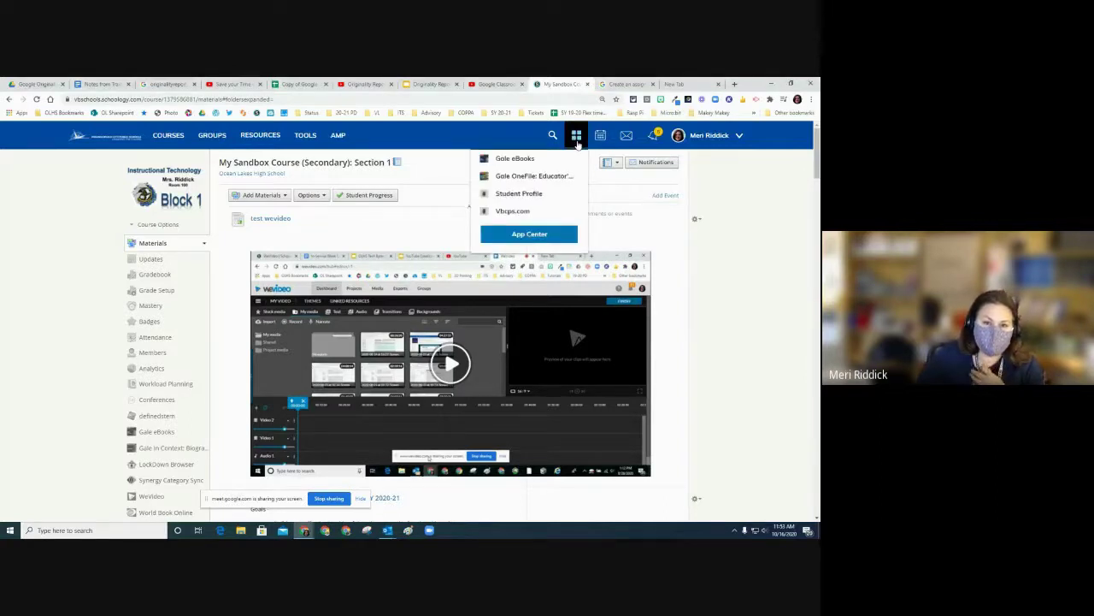
click(555, 234)
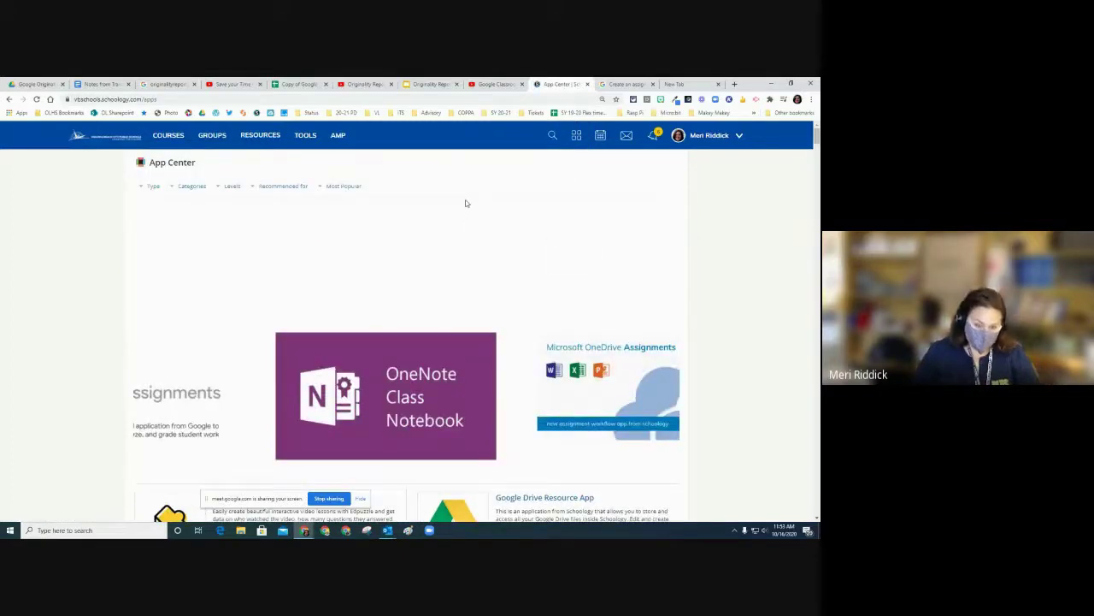
key(ctrl+f)
text(google)
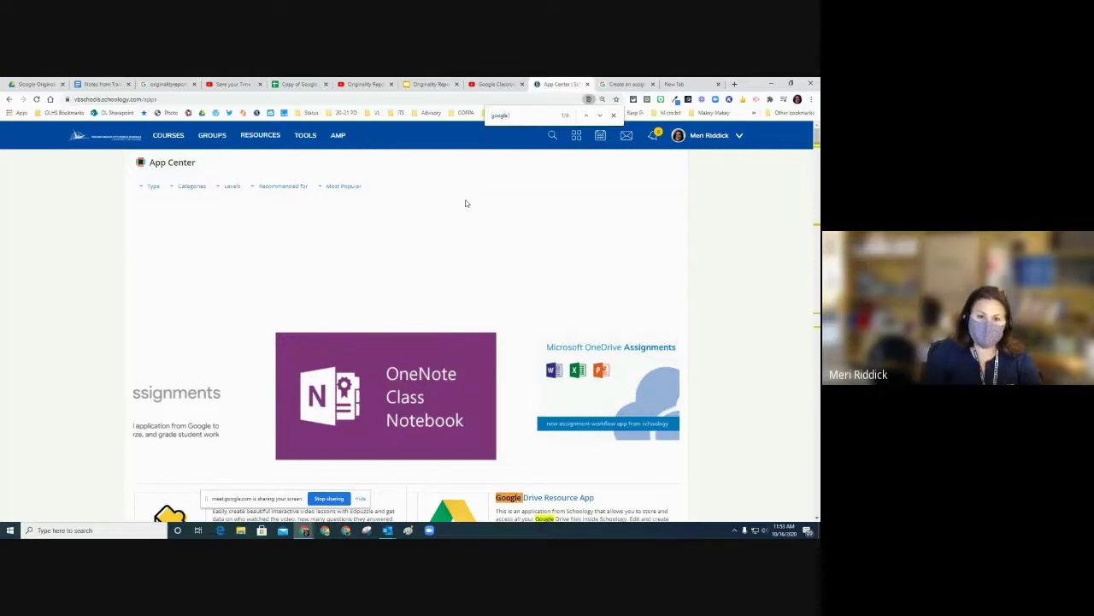
text( assig)
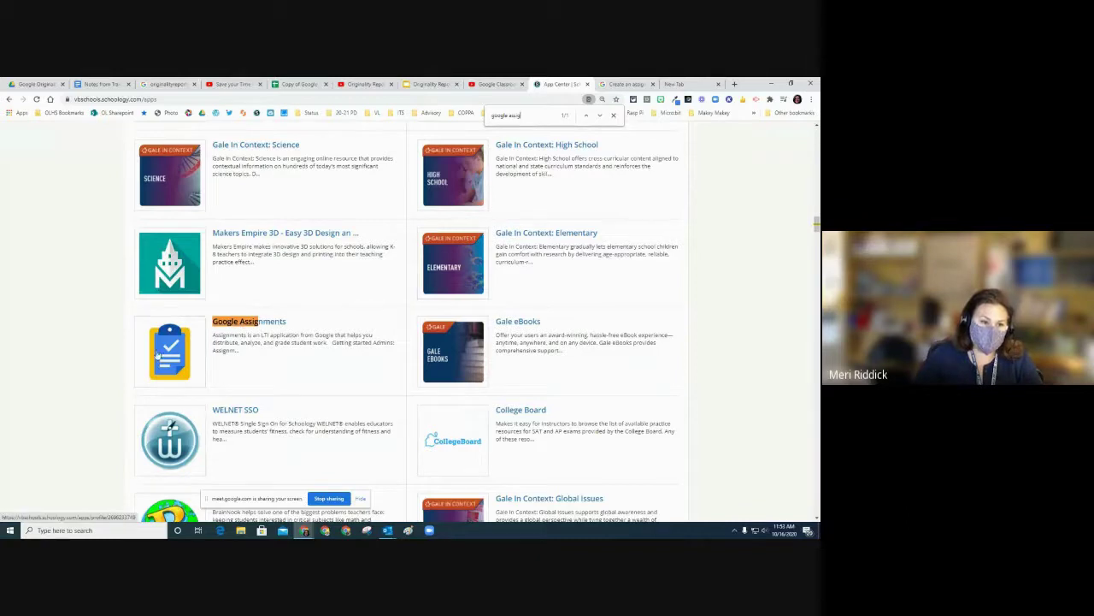
click(270, 324)
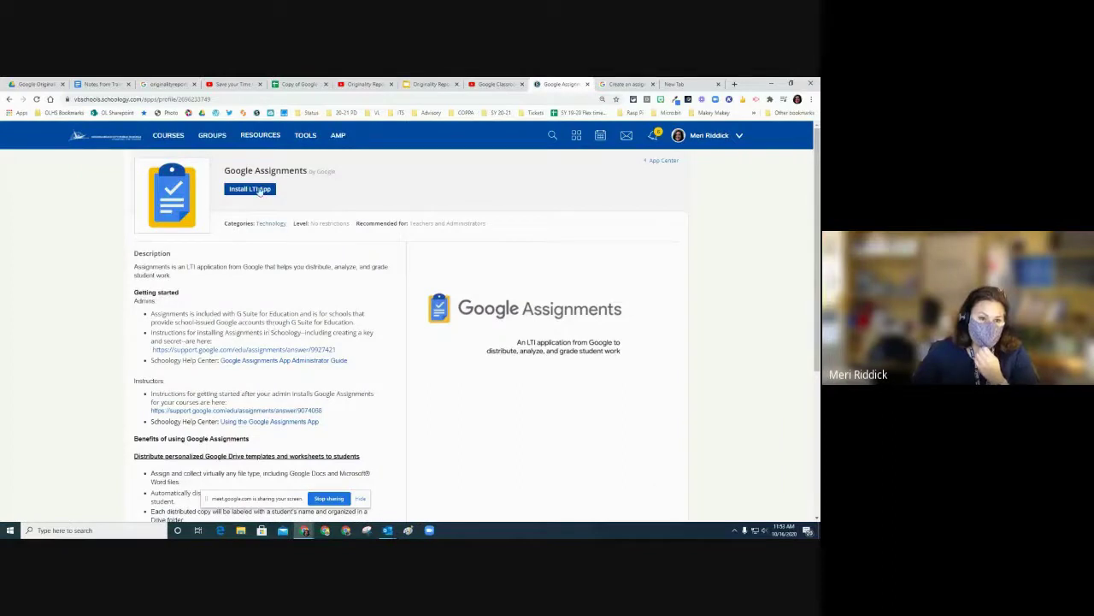
- Install the Google Assignments LTI app for SY 20-21 OLHS Professional Development and My Sandbox Course (Secondary): Section 1, agreeing to data sharing
click(259, 189)
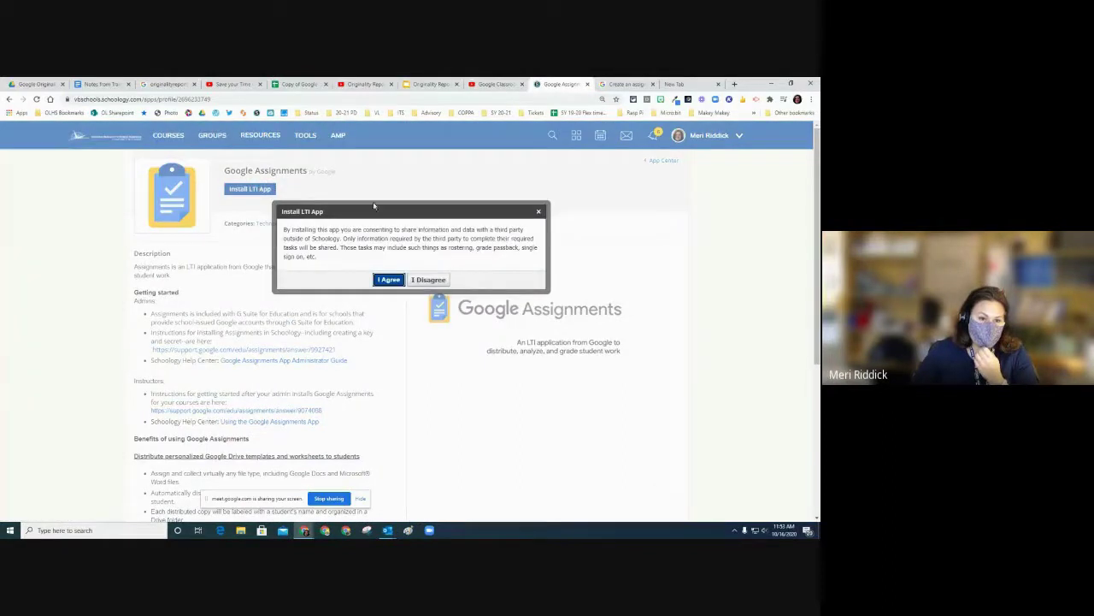
click(390, 280)
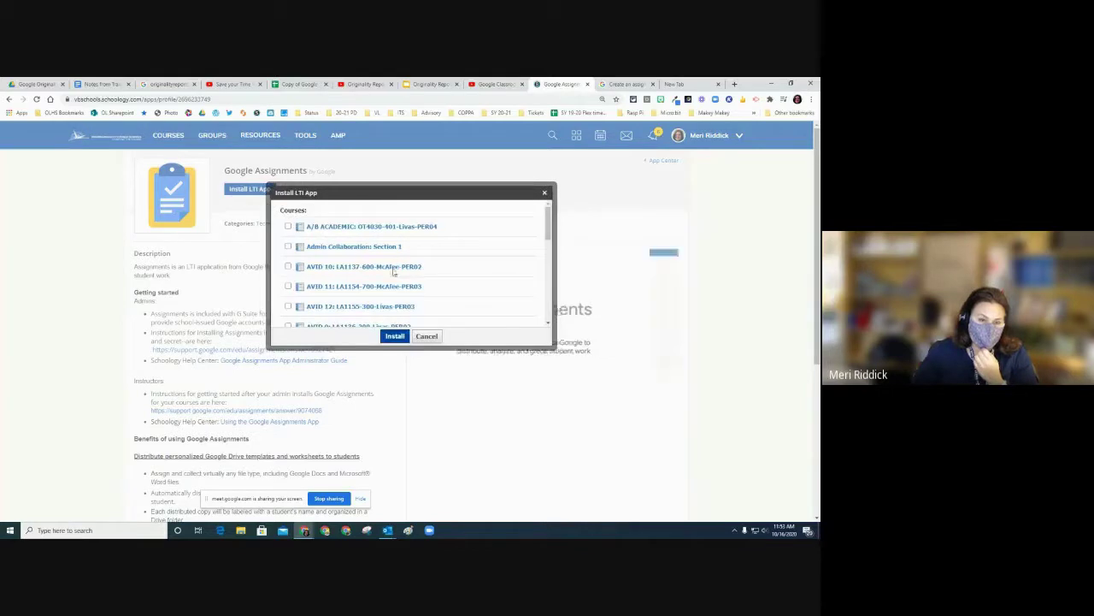
scroll(398, 272, down, 5)
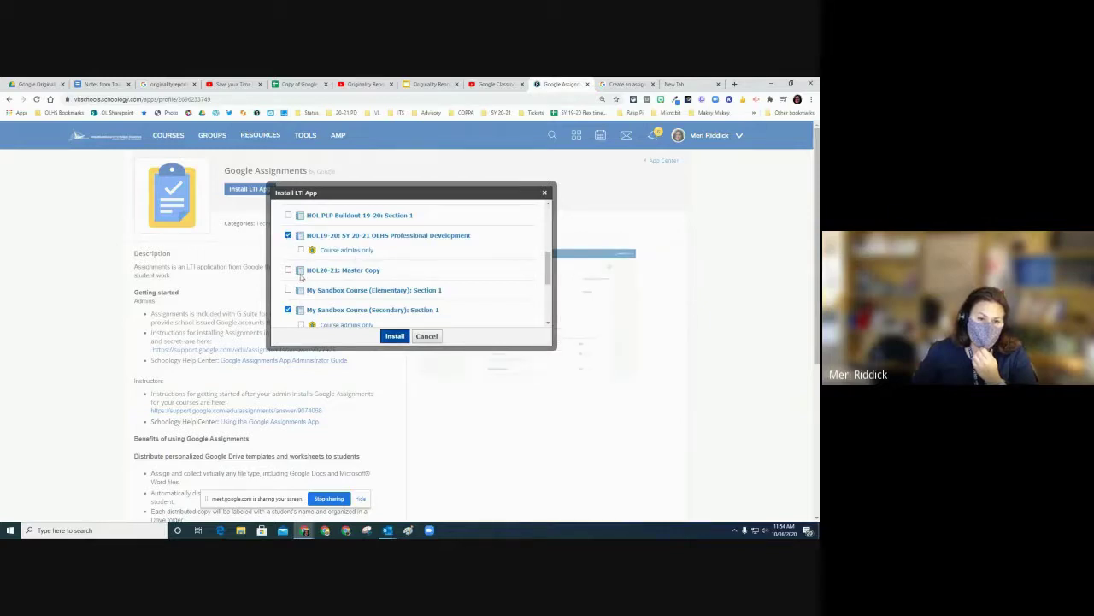
click(397, 337)
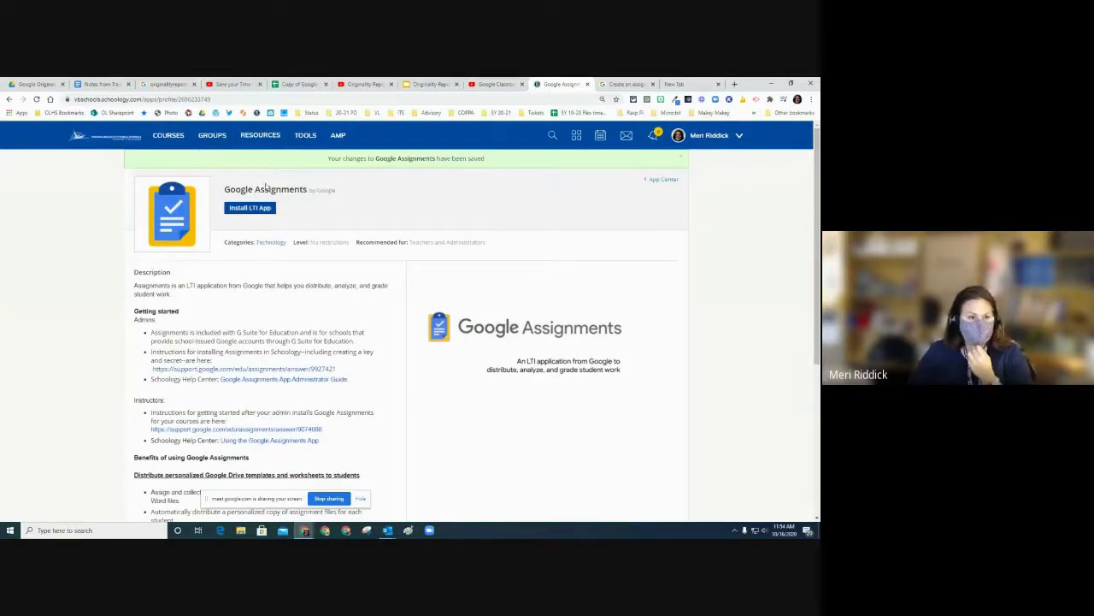
- Open My Sandbox Course (Secondary): Section 1 and enlarge the browser page zoom to 125%
click(182, 143)
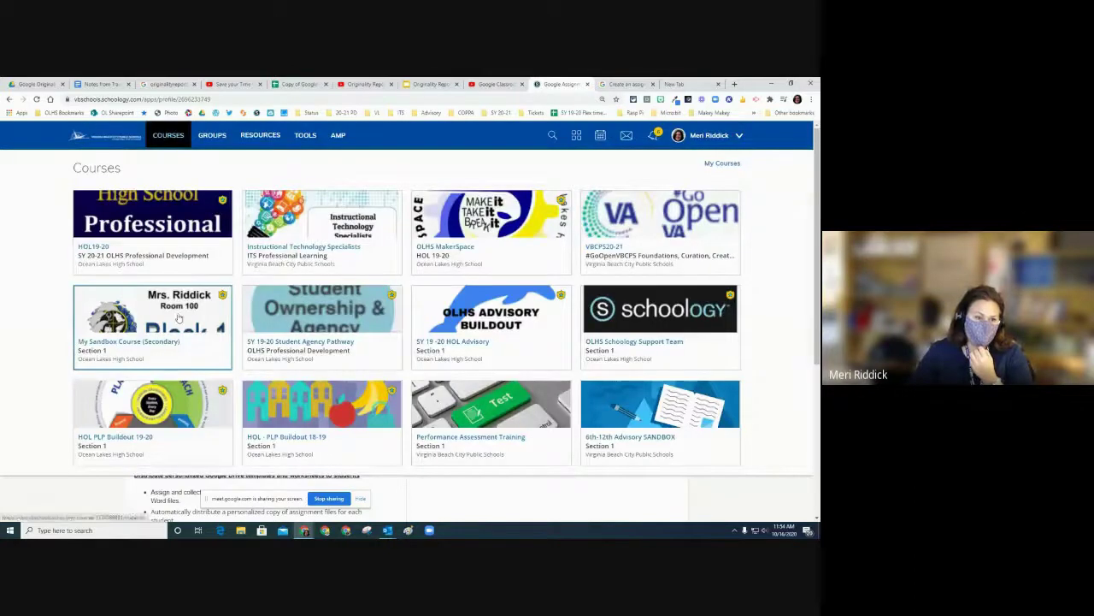
click(184, 319)
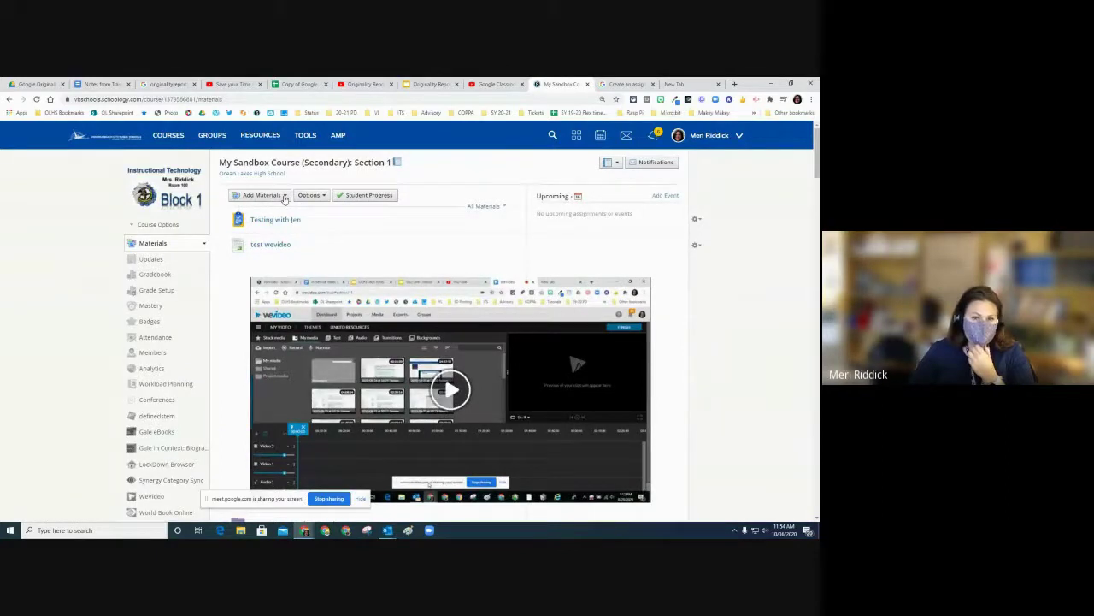
click(811, 99)
click(785, 178)
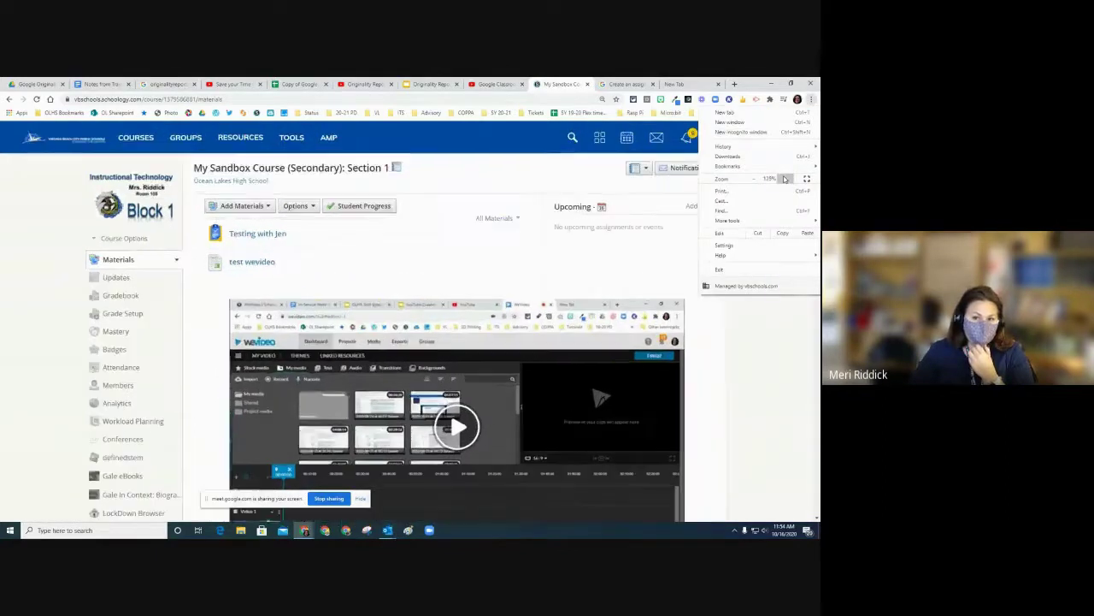
- Add a Google Assignments material to the course, continue with the suggested account, and fit the assignment creation window on screen
click(242, 205)
click(242, 205)
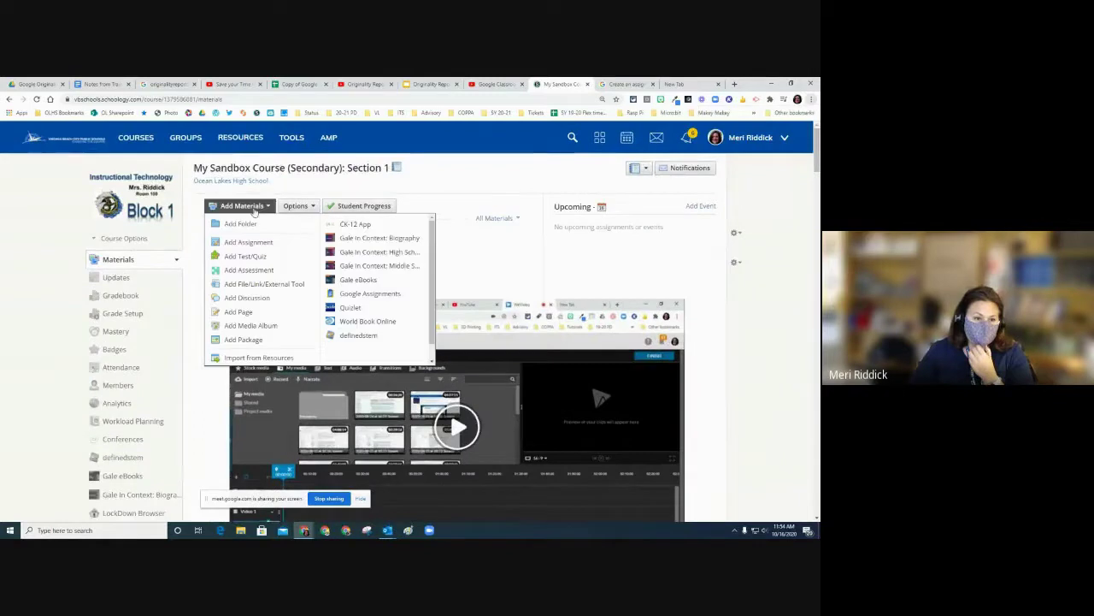
click(400, 298)
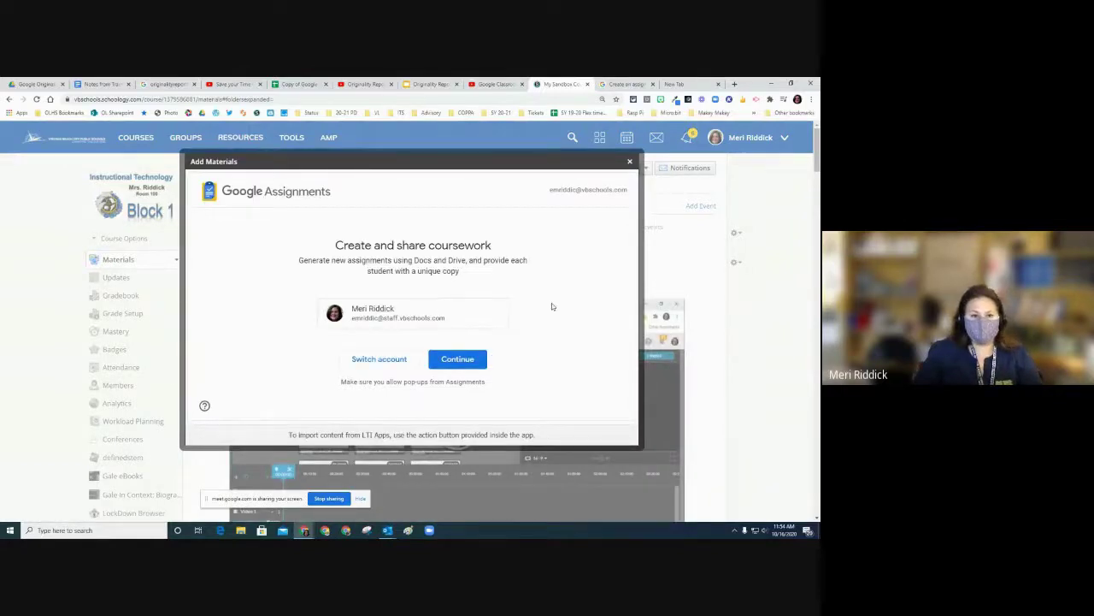
click(460, 361)
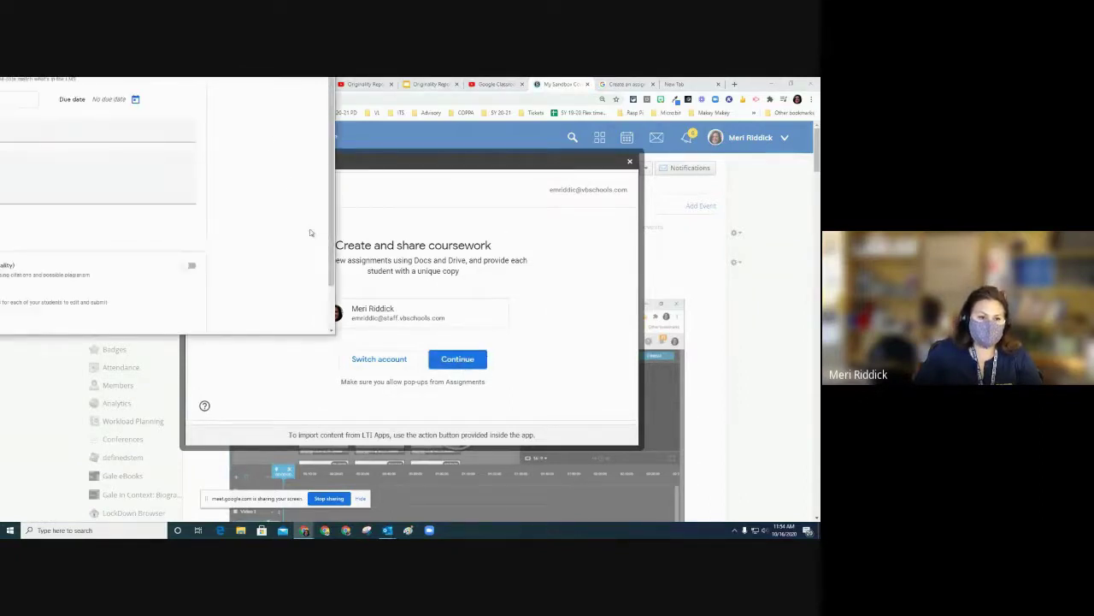
drag(334, 281, 723, 431)
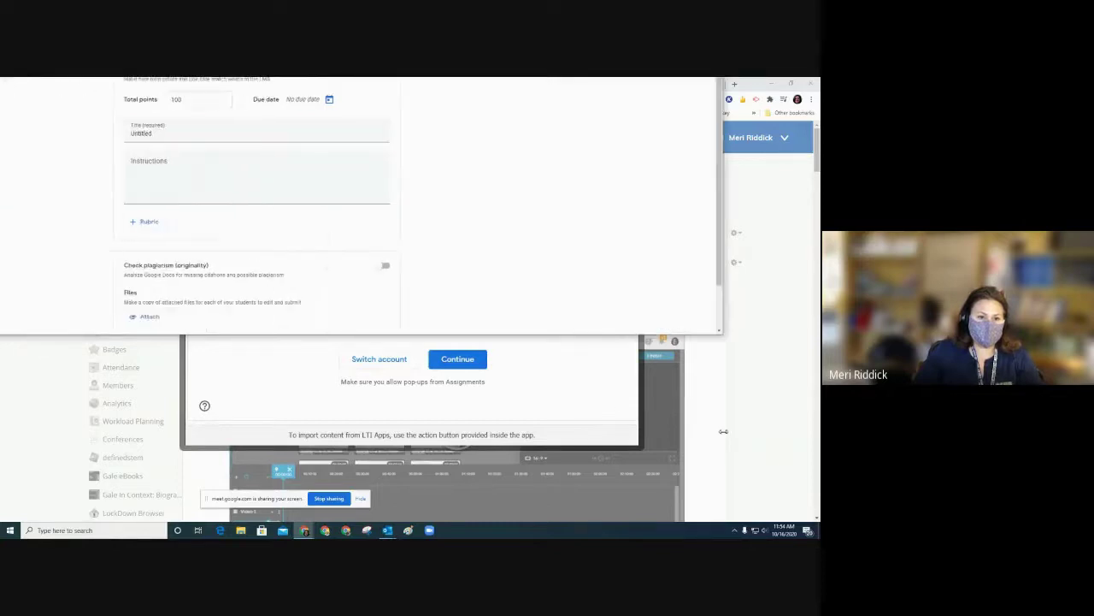
drag(227, 85, 515, 159)
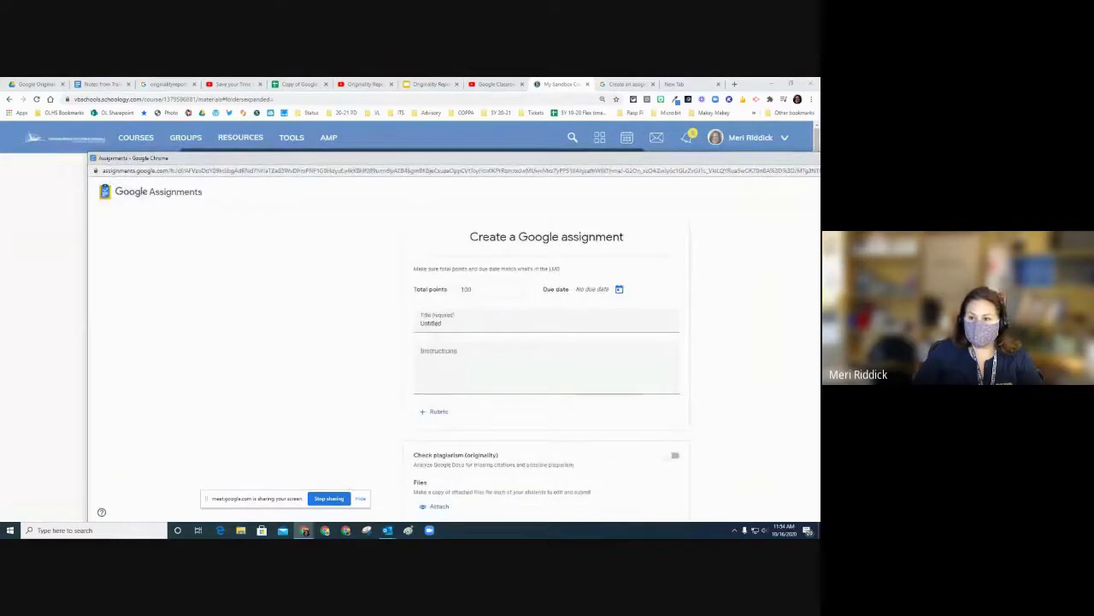
drag(1007, 214, 643, 213)
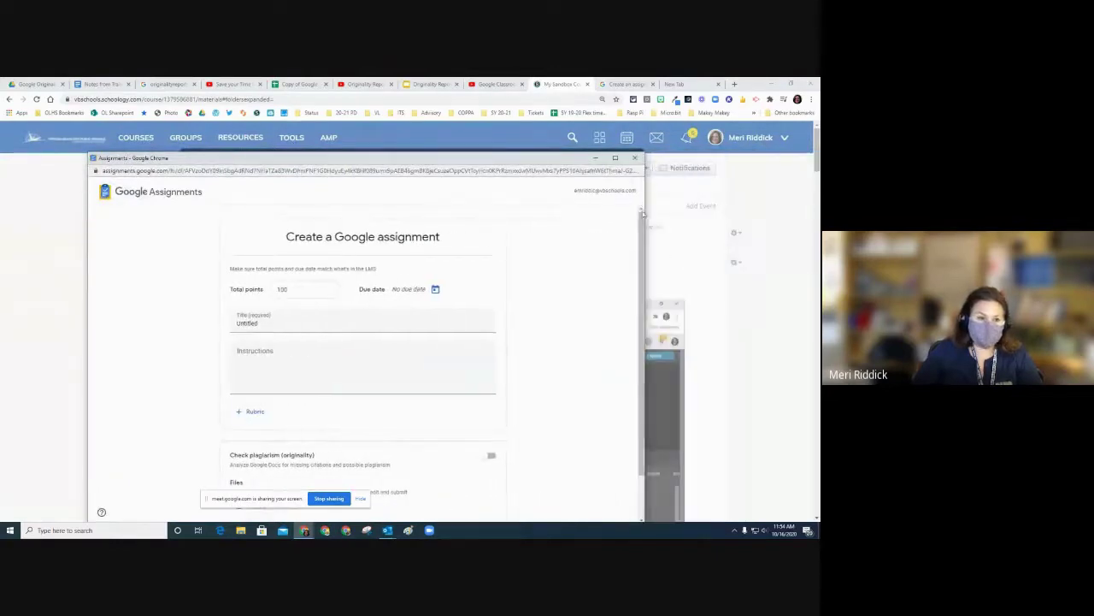
- Set the assignment's due date to Oct 19, 2020 at 11:59 PM, keeping the total at 100 points
click(435, 289)
click(398, 341)
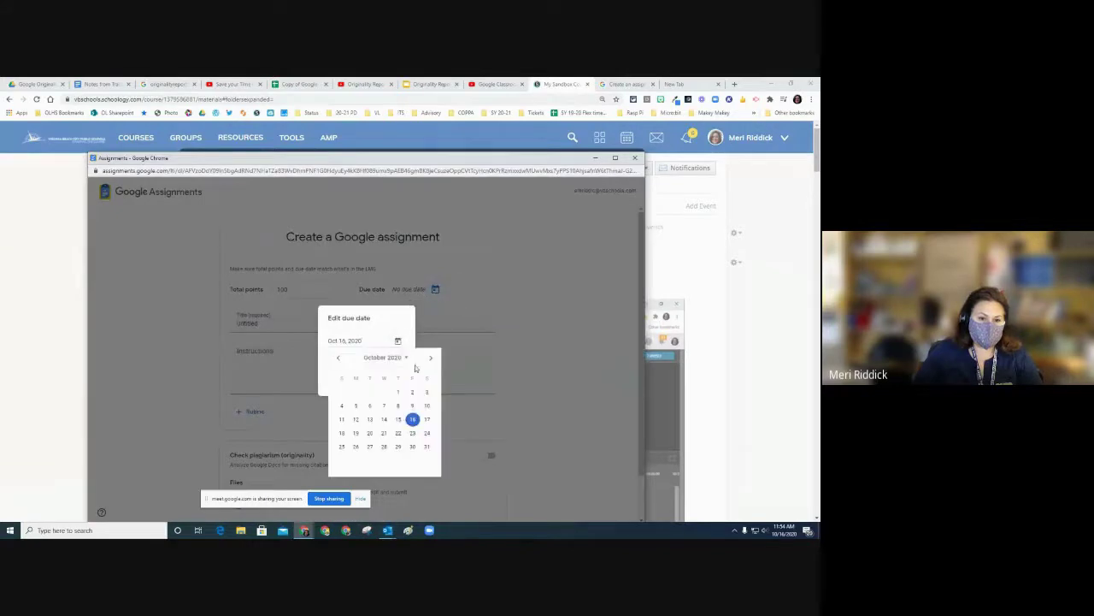
click(357, 433)
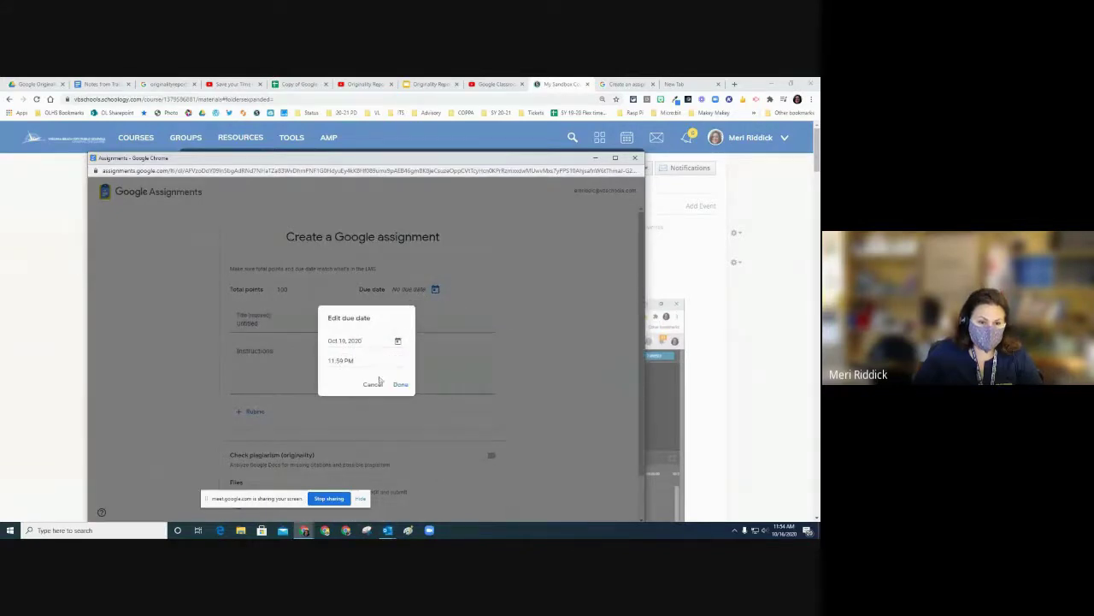
click(401, 384)
click(306, 293)
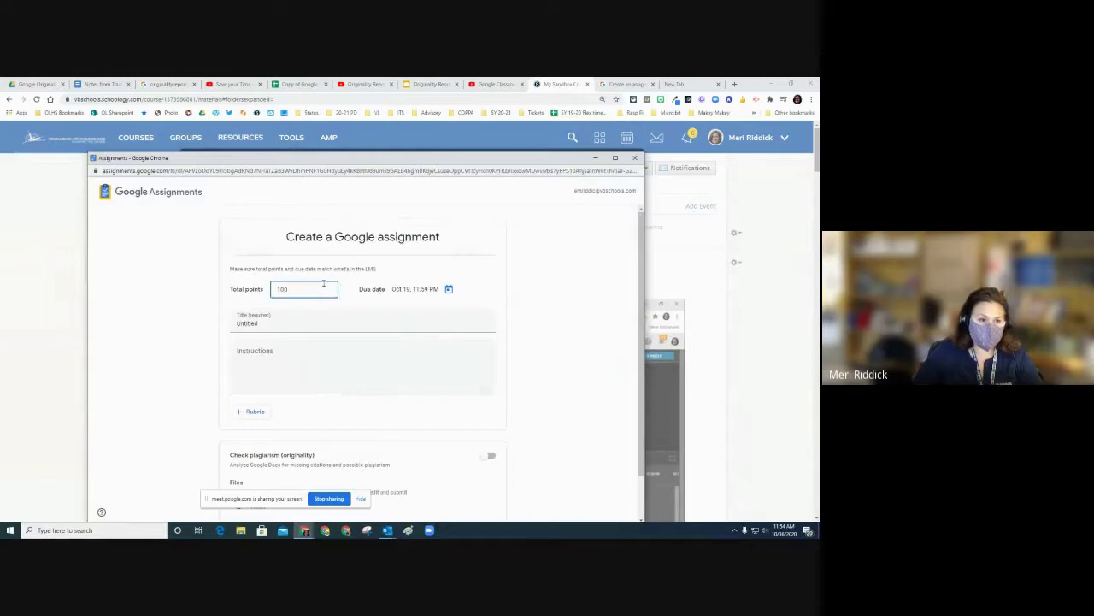
- Title the assignment "Testing Originality Reports"
click(296, 322)
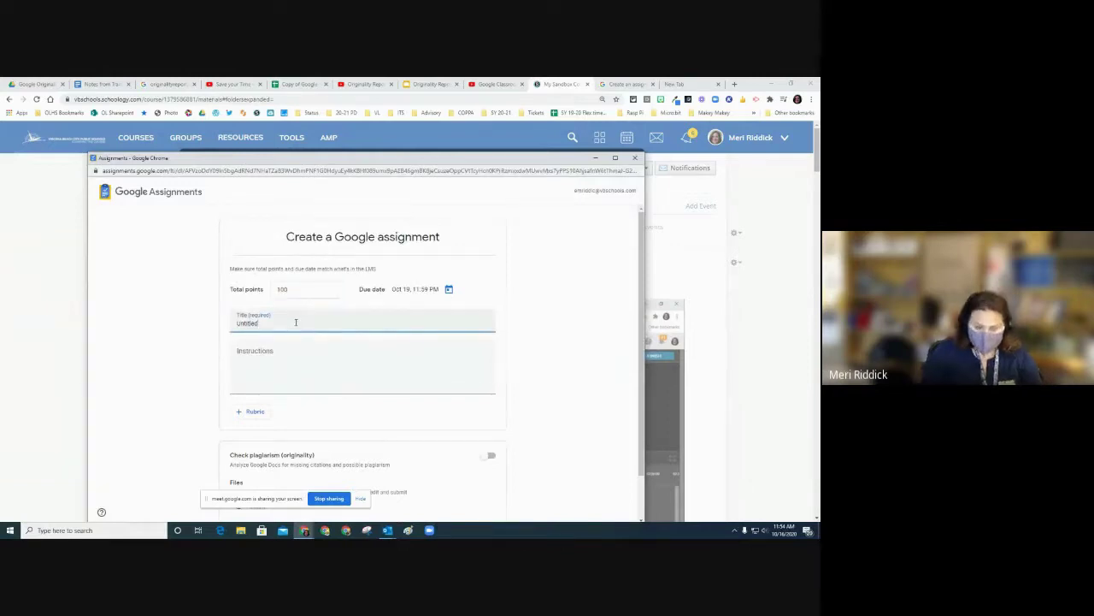
key(ctrl+a)
key(BackSpace)
text(Testing Origin)
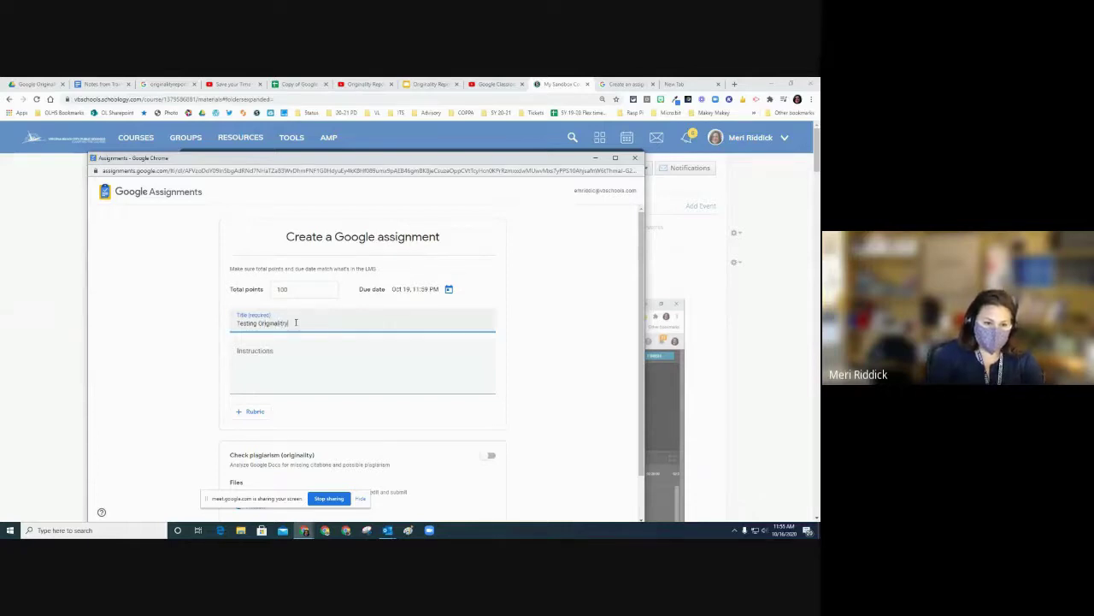
key(BackSpace)
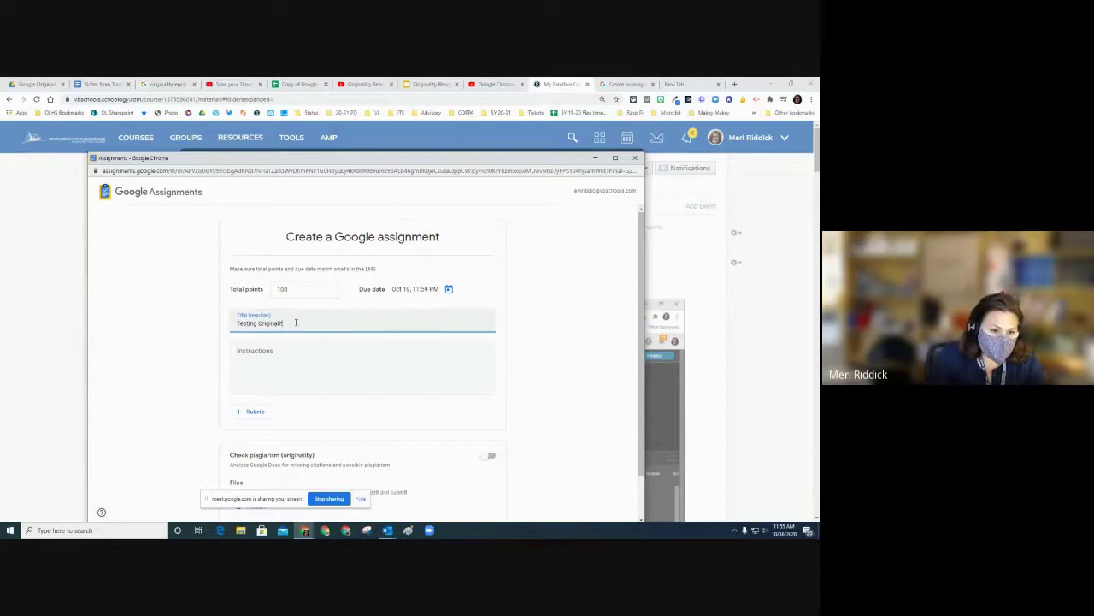
text(y Reports)
- Review the instructions area and the available options for adding a rubric, without adding one
click(300, 349)
scroll(309, 363, down, 1)
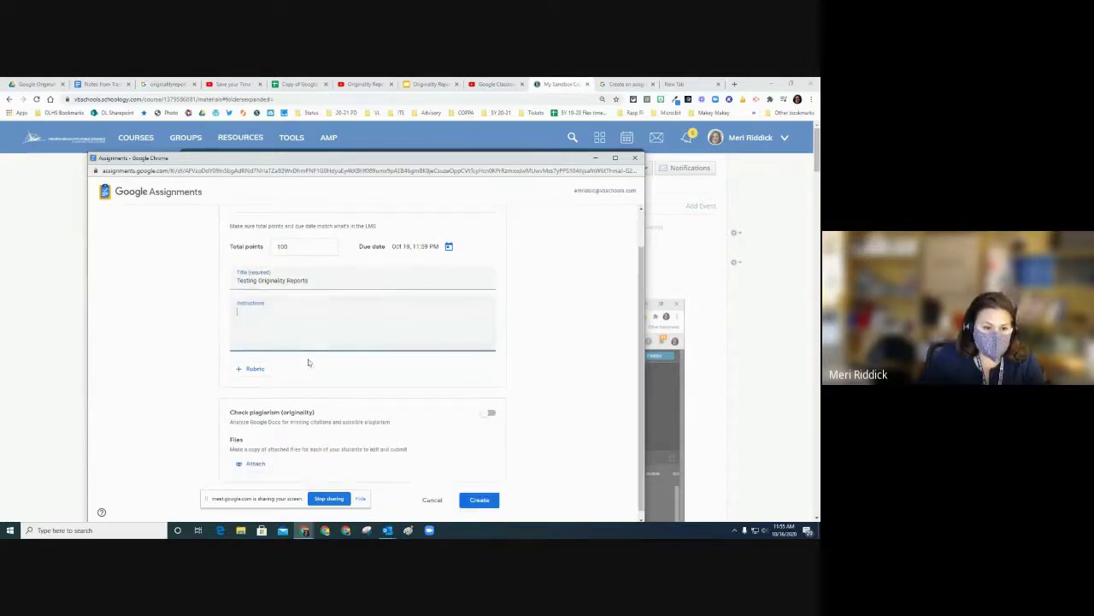
click(268, 374)
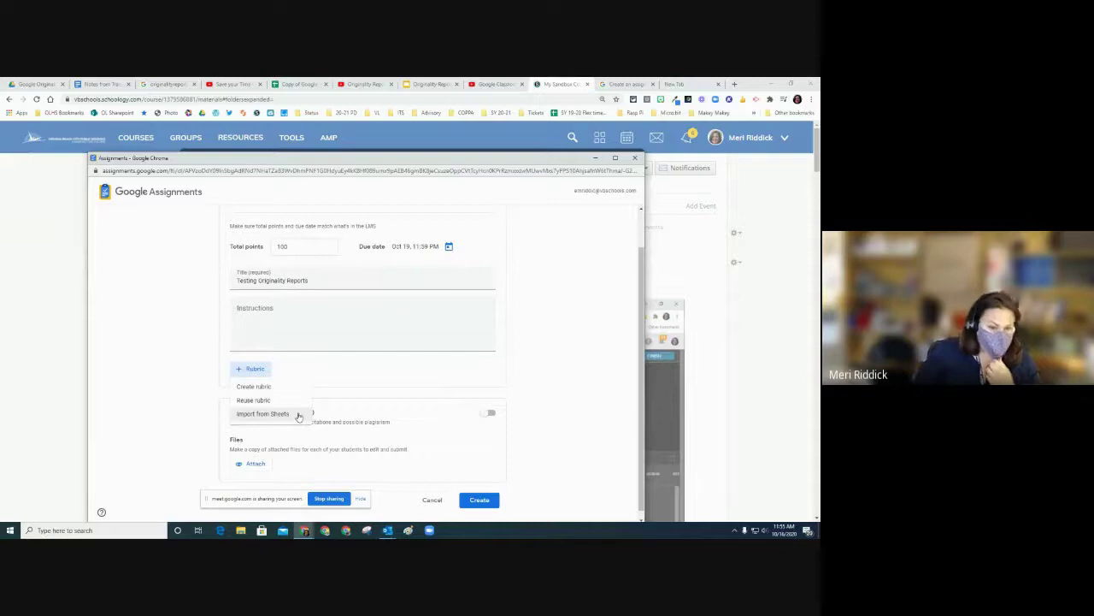
click(363, 388)
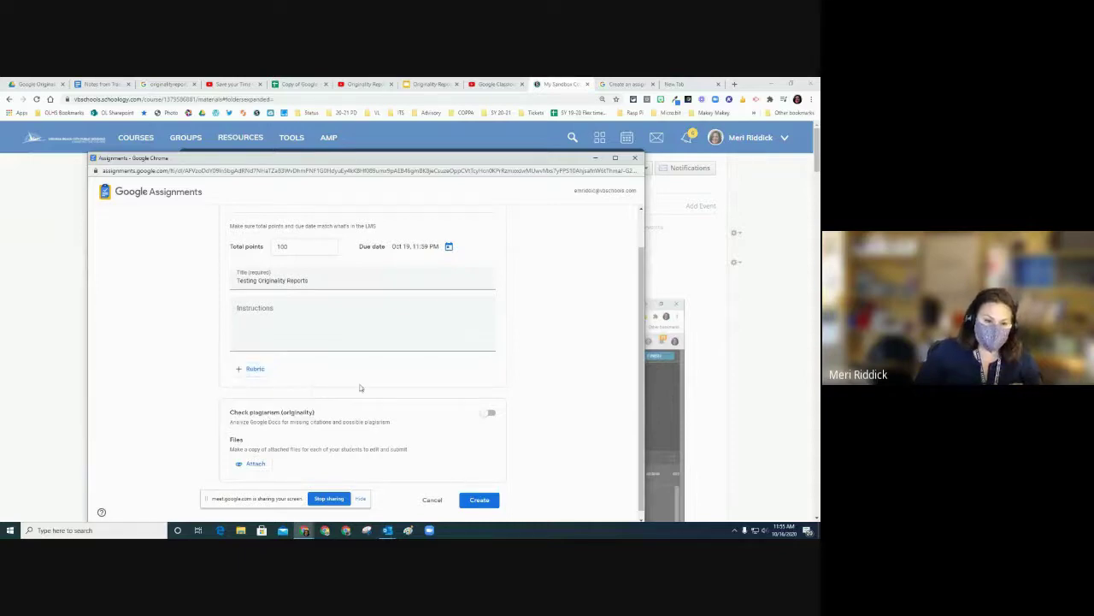
- Turn on the plagiarism (originality) check for the assignment and agree to enable originality reports
scroll(391, 410, down, 1)
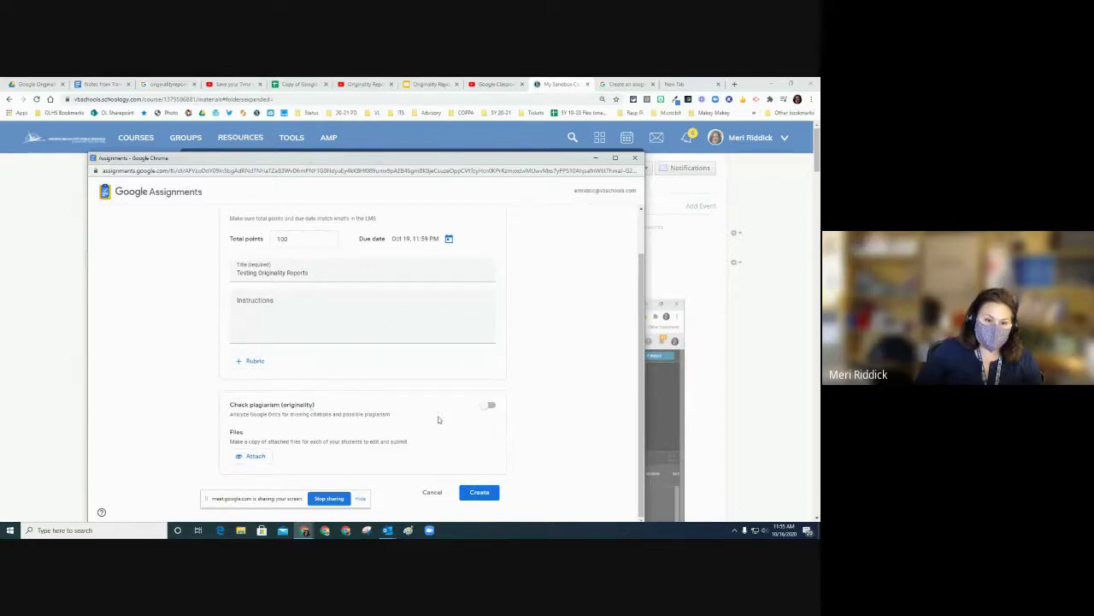
click(490, 407)
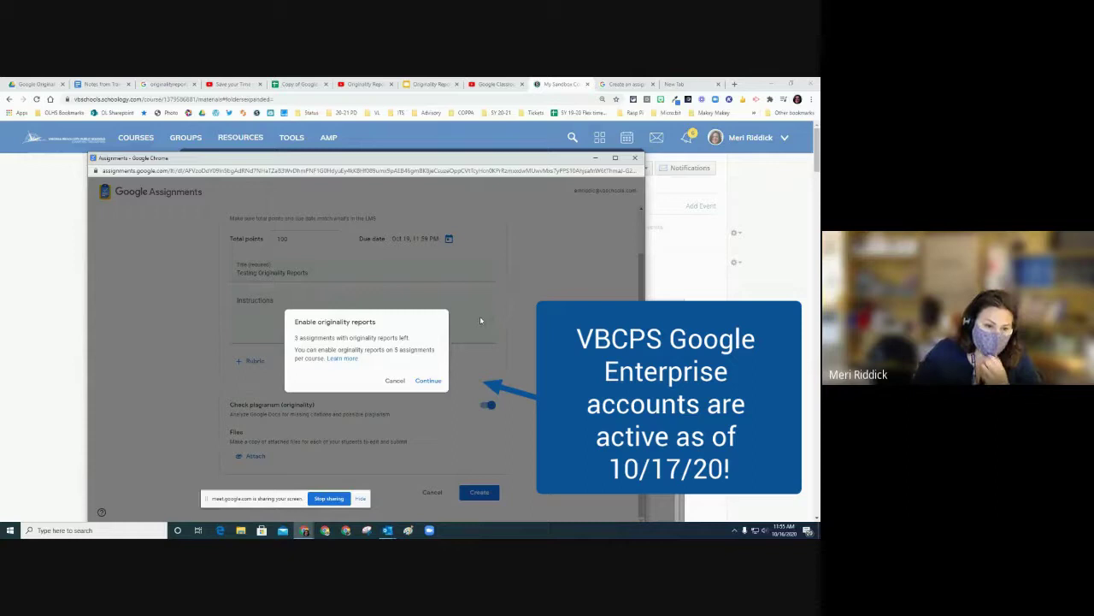
click(429, 381)
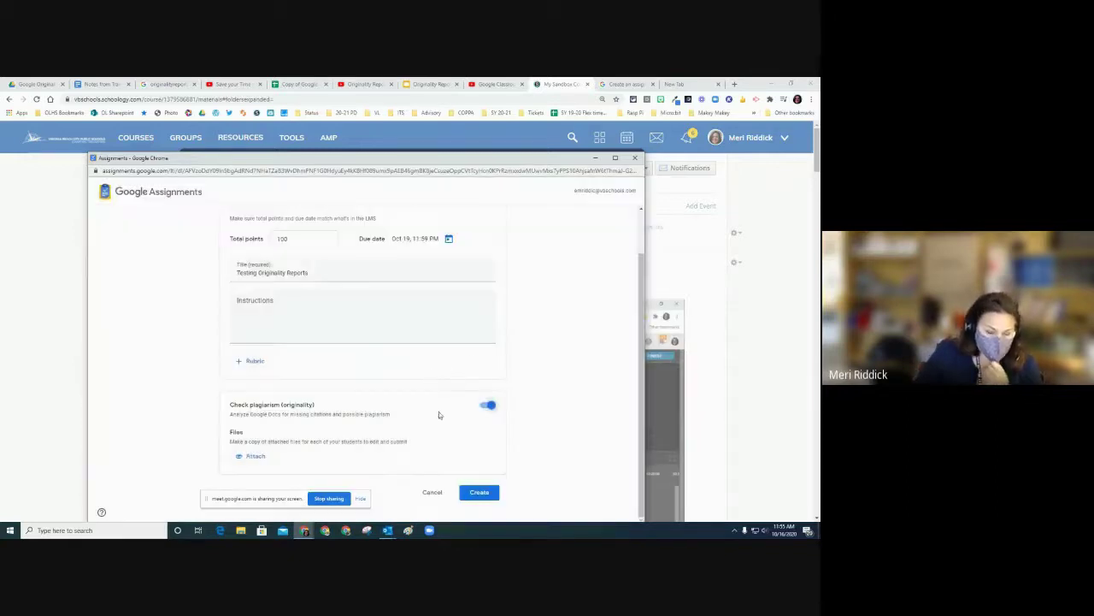
- Attach the "Notes from Training" document from the recent Google Drive files and create the assignment
click(255, 458)
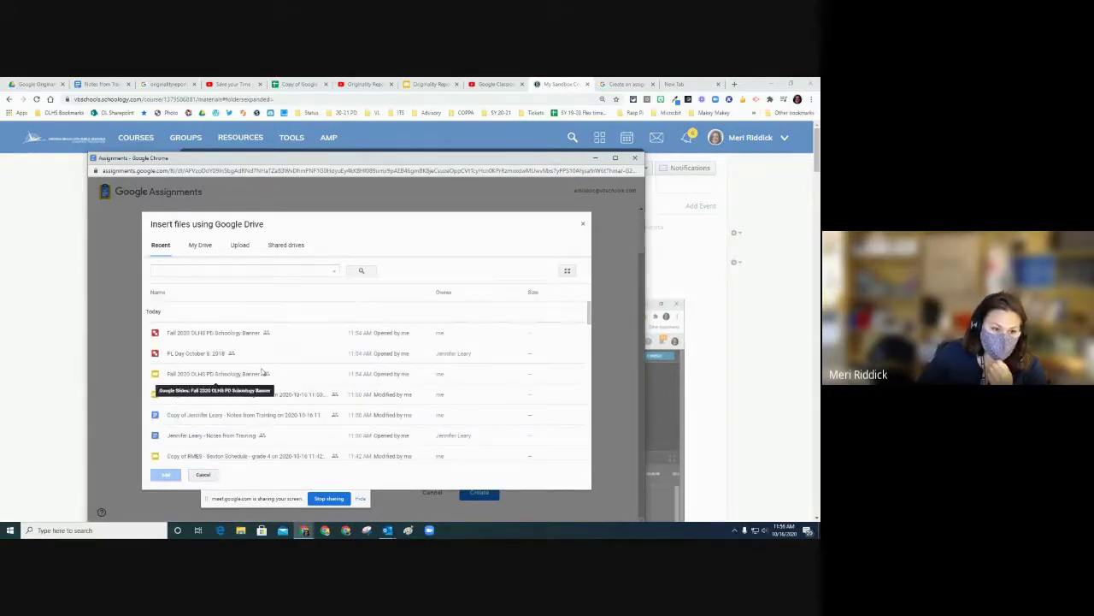
click(226, 438)
scroll(327, 421, down, 2)
scroll(327, 421, down, 3)
click(204, 389)
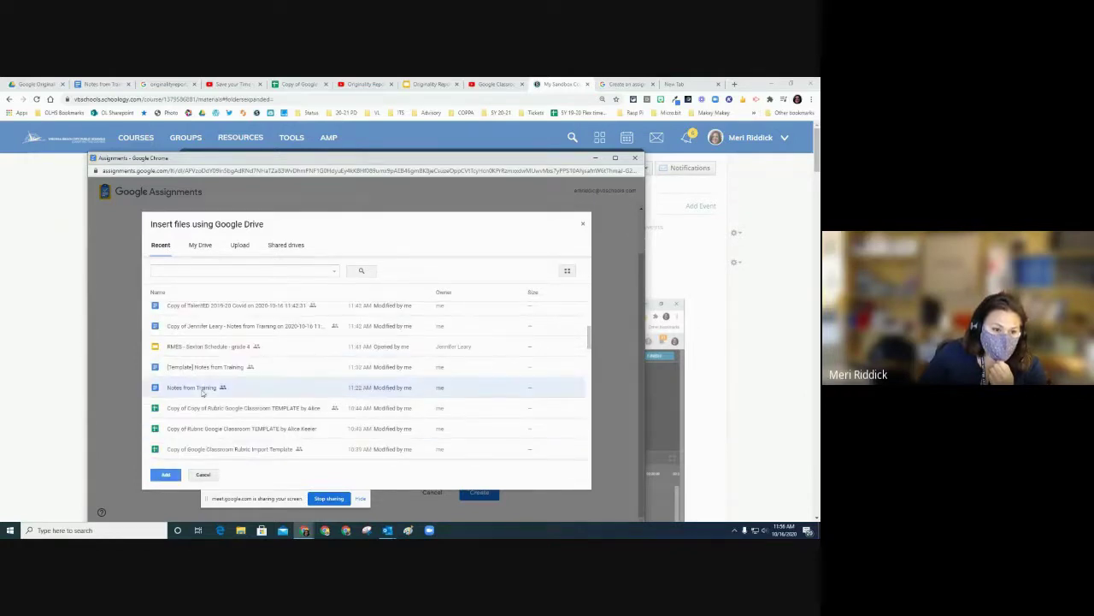
click(166, 474)
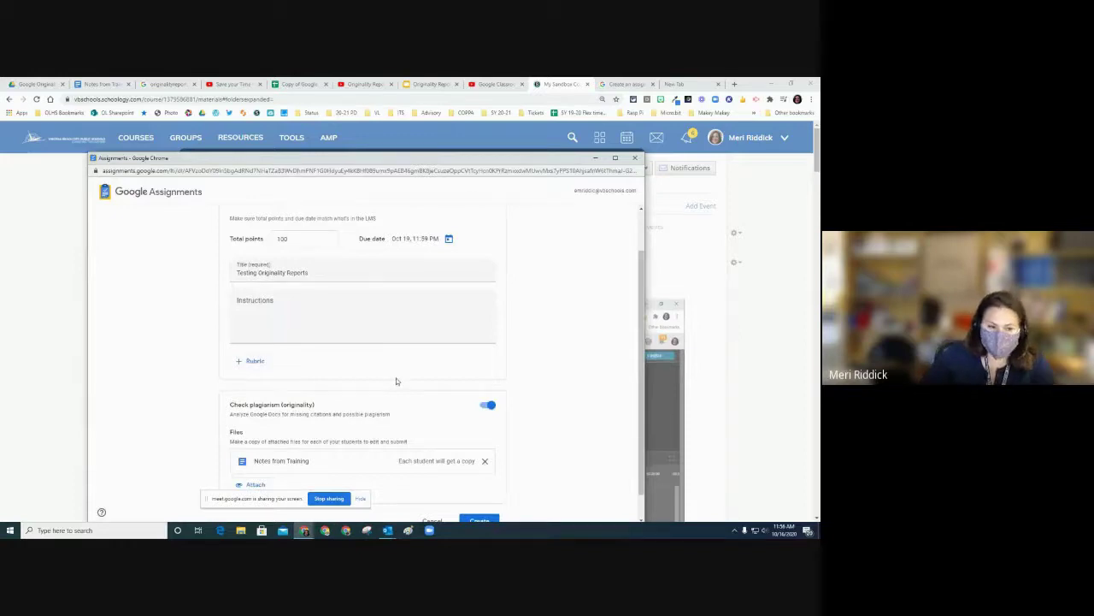
scroll(410, 378, down, 1)
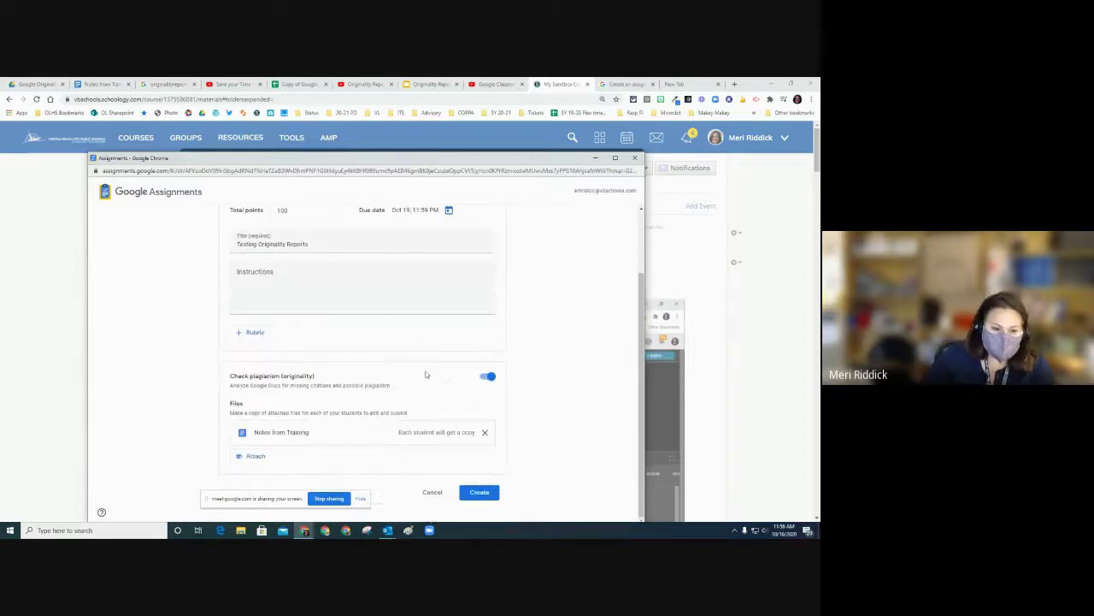
click(492, 495)
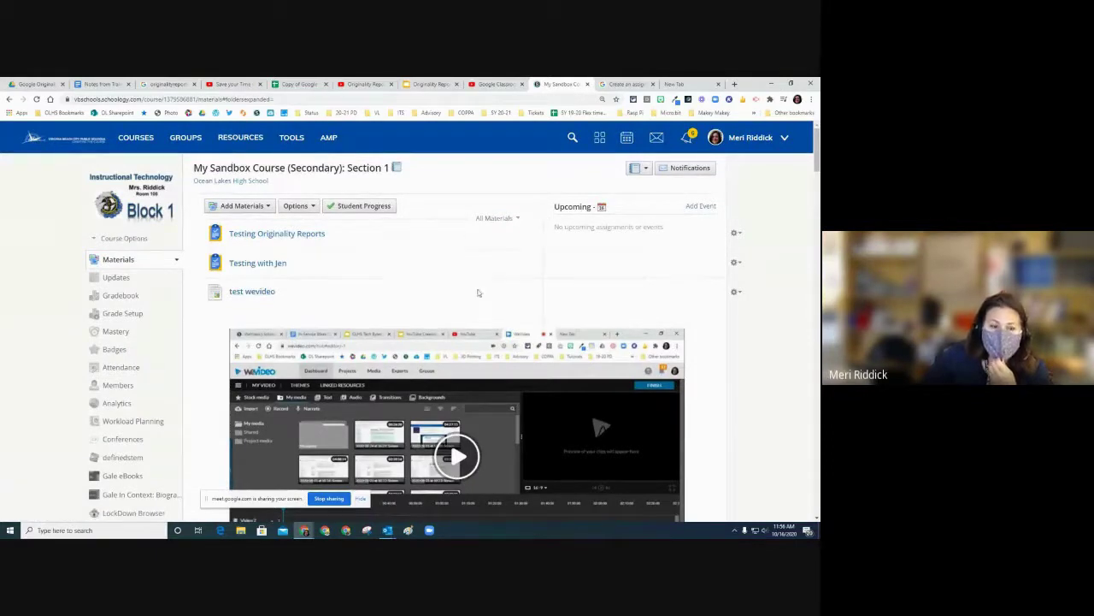
- Open the "Testing Originality Reports" assignment and look over its teacher page and title and instructions editor, cancelling without edits
click(315, 238)
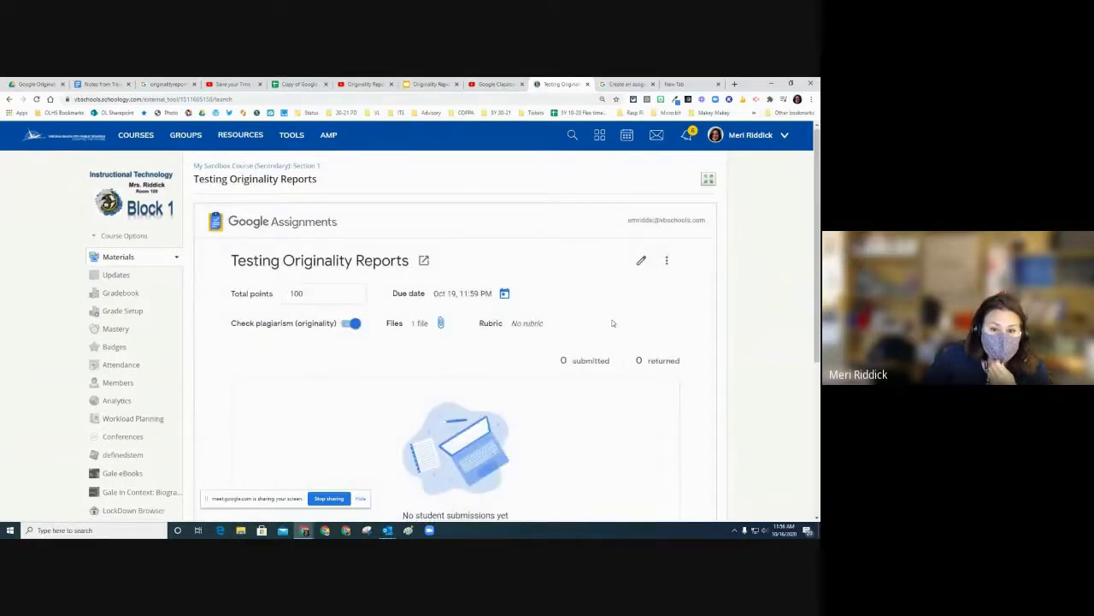
scroll(621, 329, down, 5)
scroll(601, 276, up, 2)
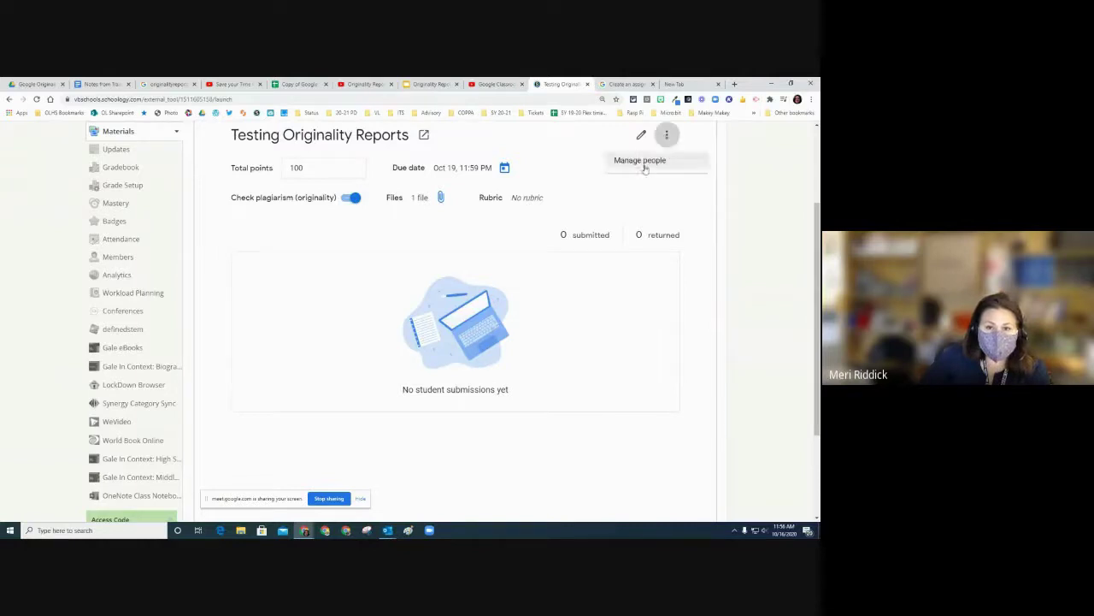
click(643, 137)
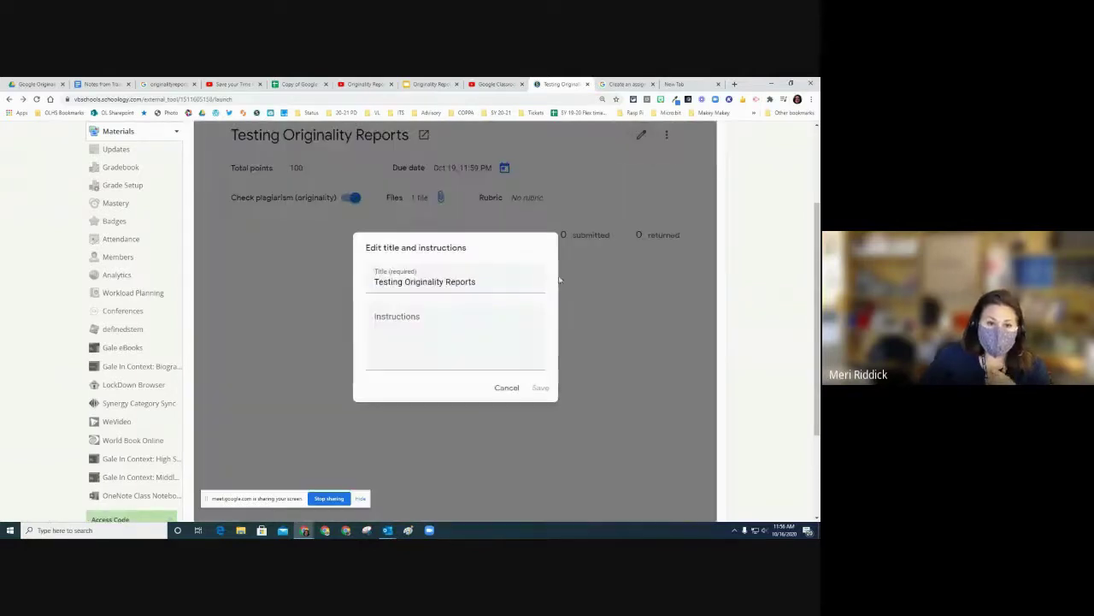
scroll(496, 311, down, 2)
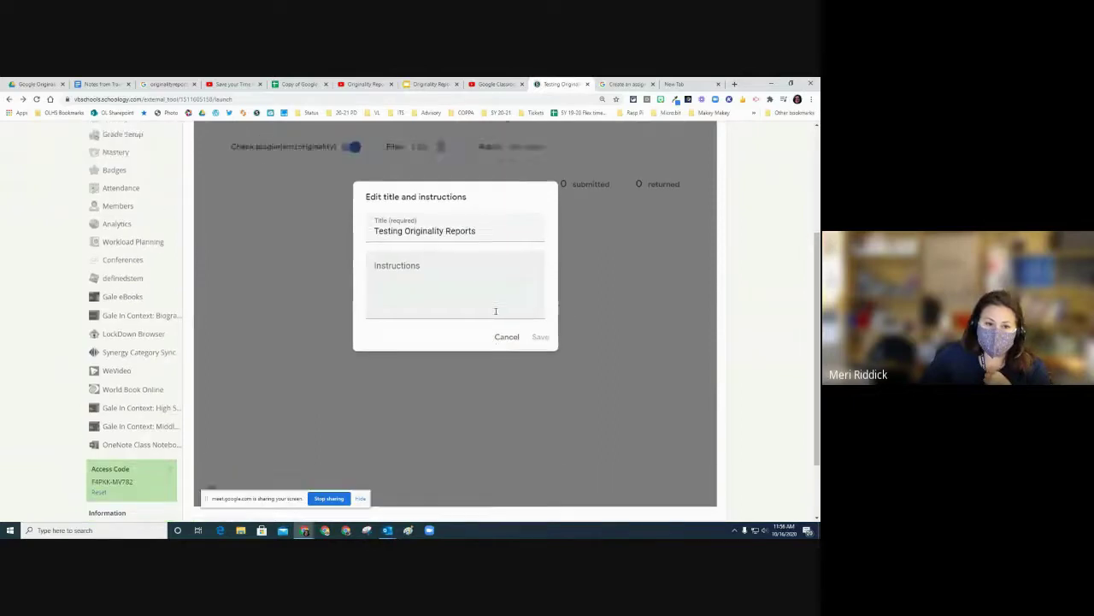
scroll(496, 311, up, 3)
click(505, 431)
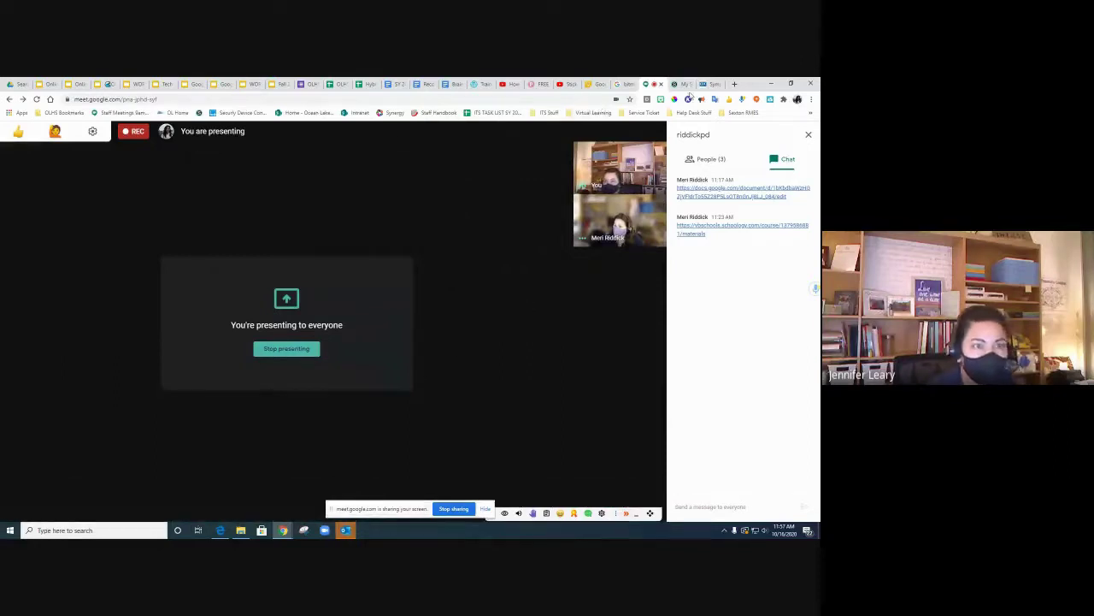
- As the student, open the "Testing Originality Reports" assignment from the sandbox course and open its page for attaching and submitting files
click(684, 83)
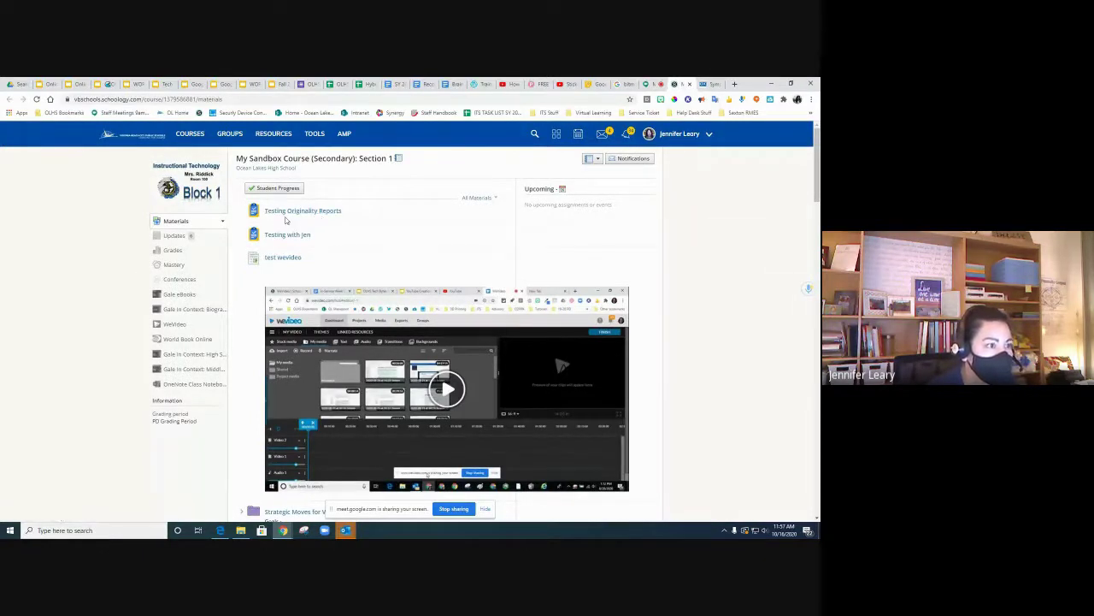
click(279, 214)
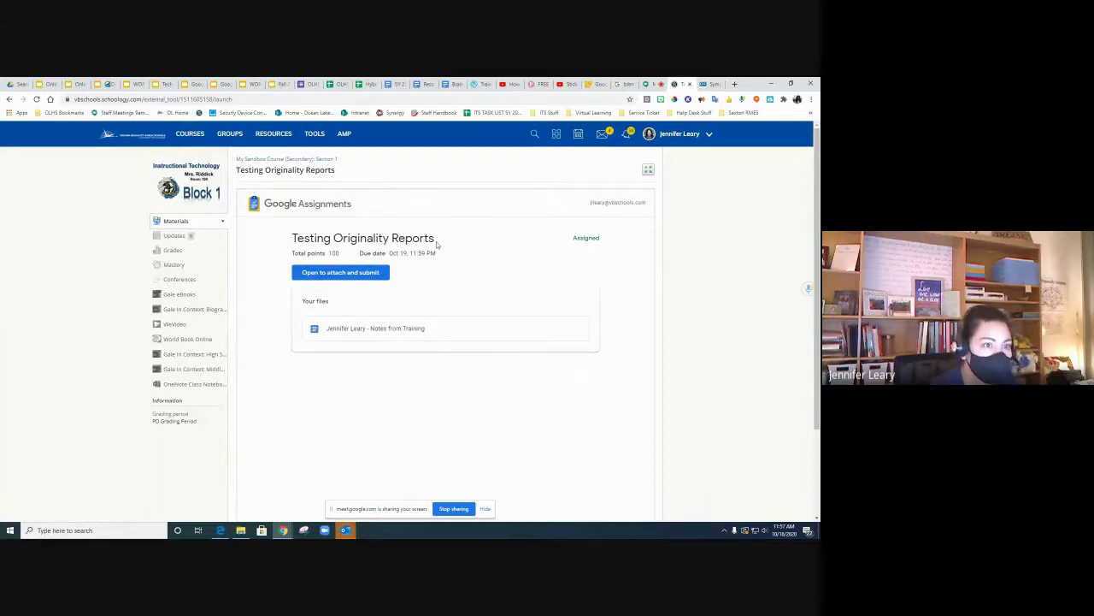
click(327, 274)
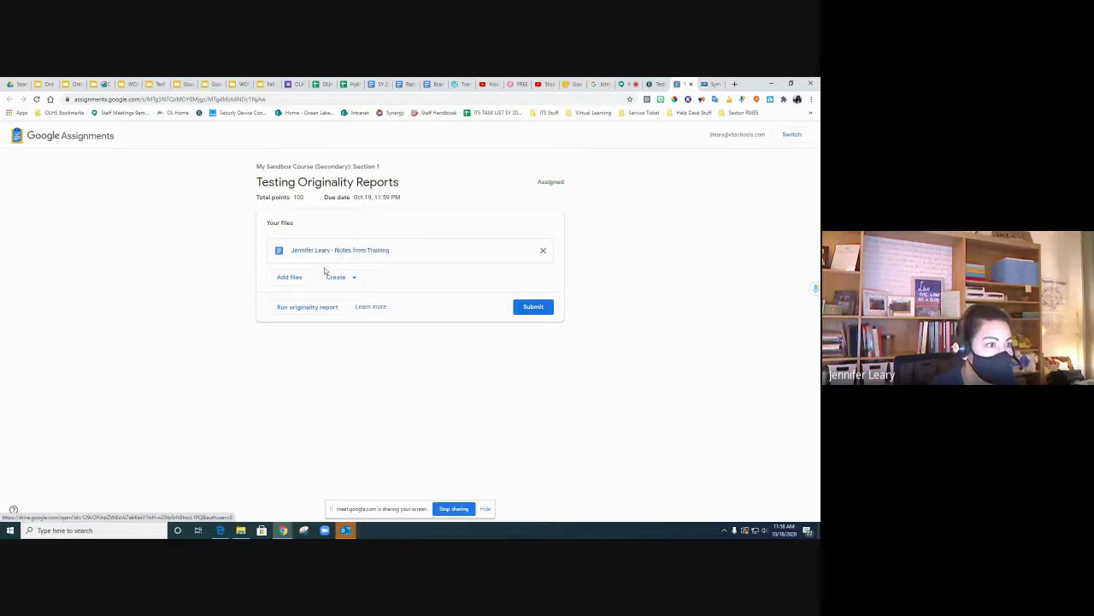
- Review the Recent, My Drive and Upload sources for adding files and the new-file types available, without adding anything
click(291, 278)
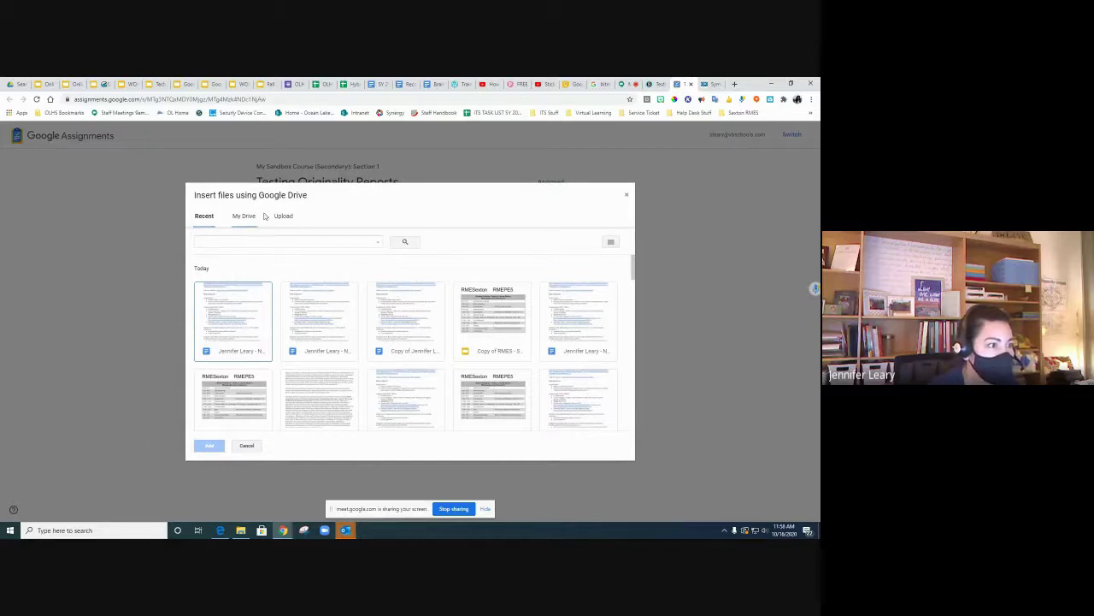
click(245, 217)
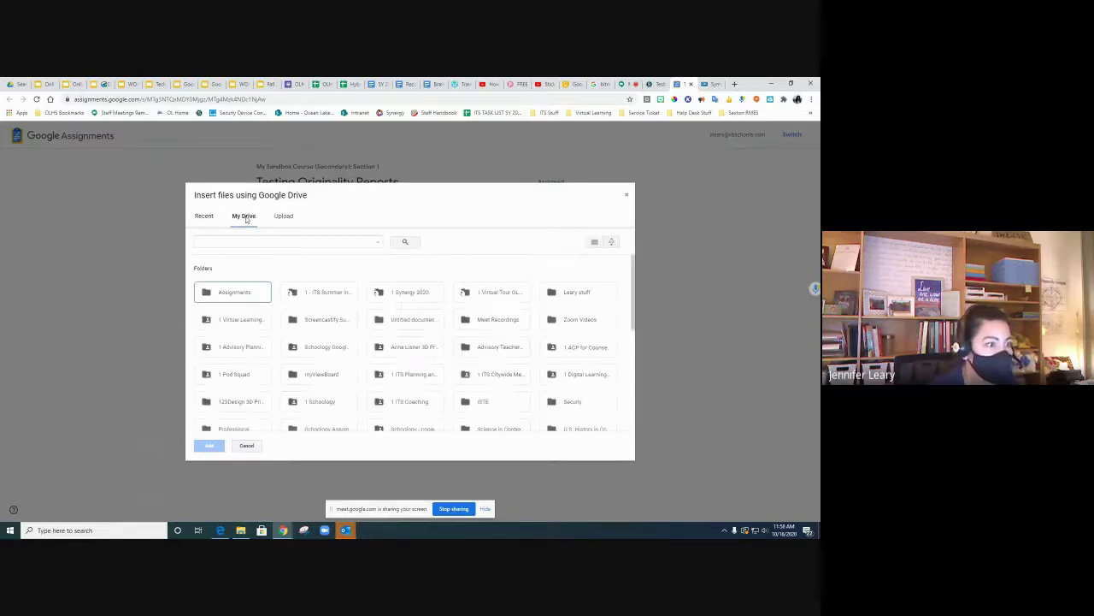
click(283, 219)
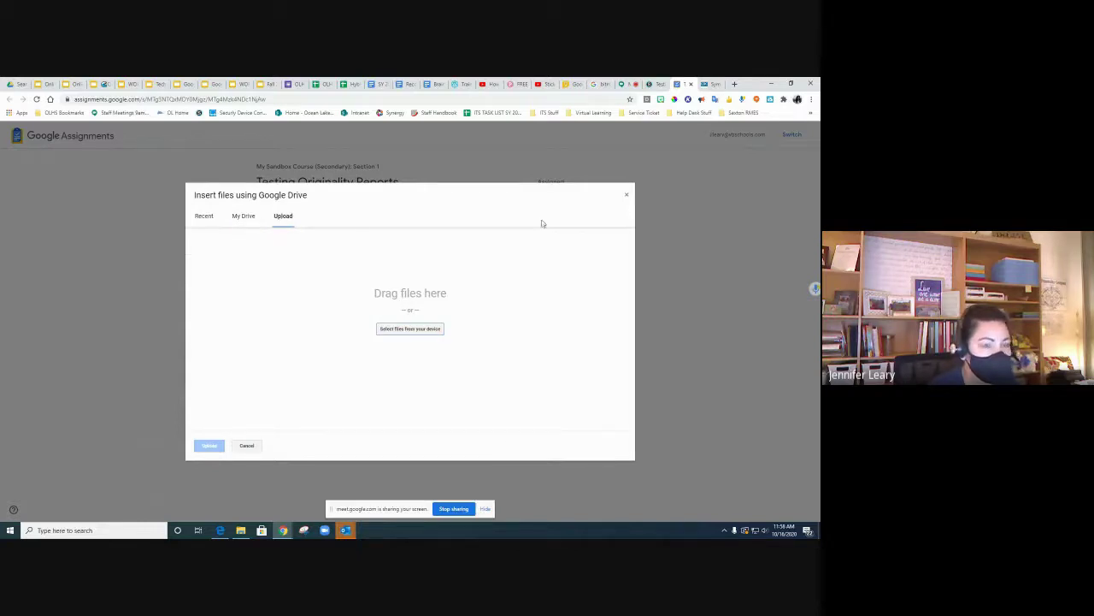
click(627, 199)
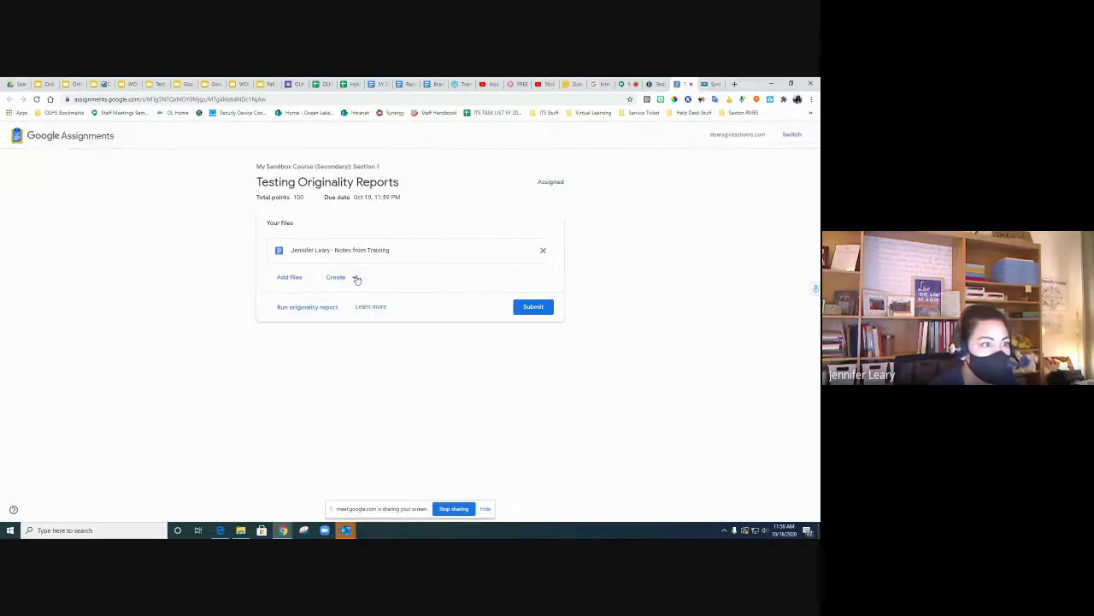
click(357, 278)
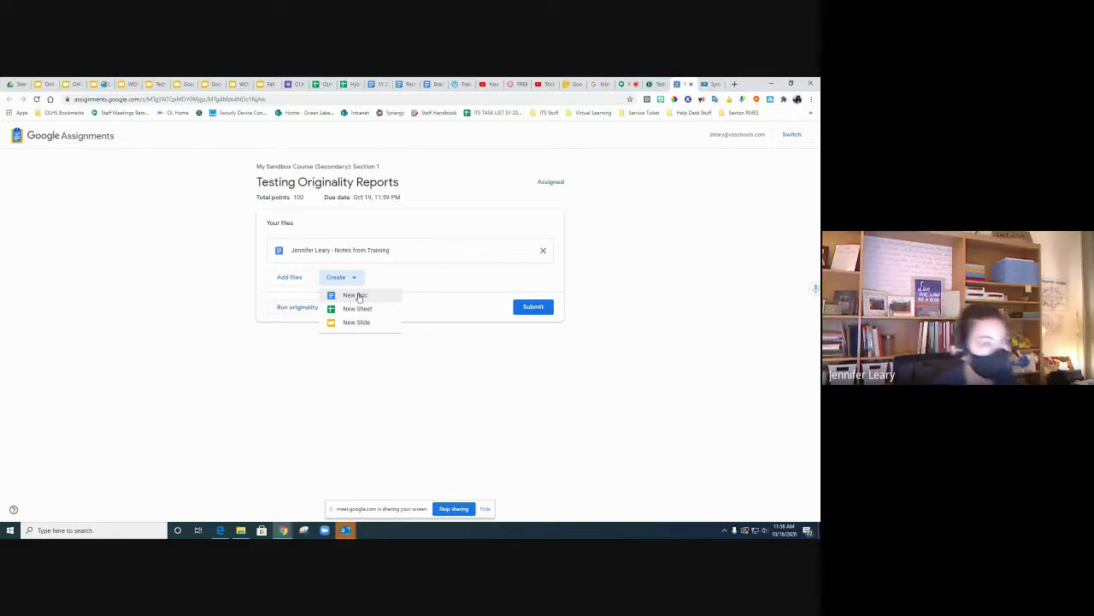
click(472, 359)
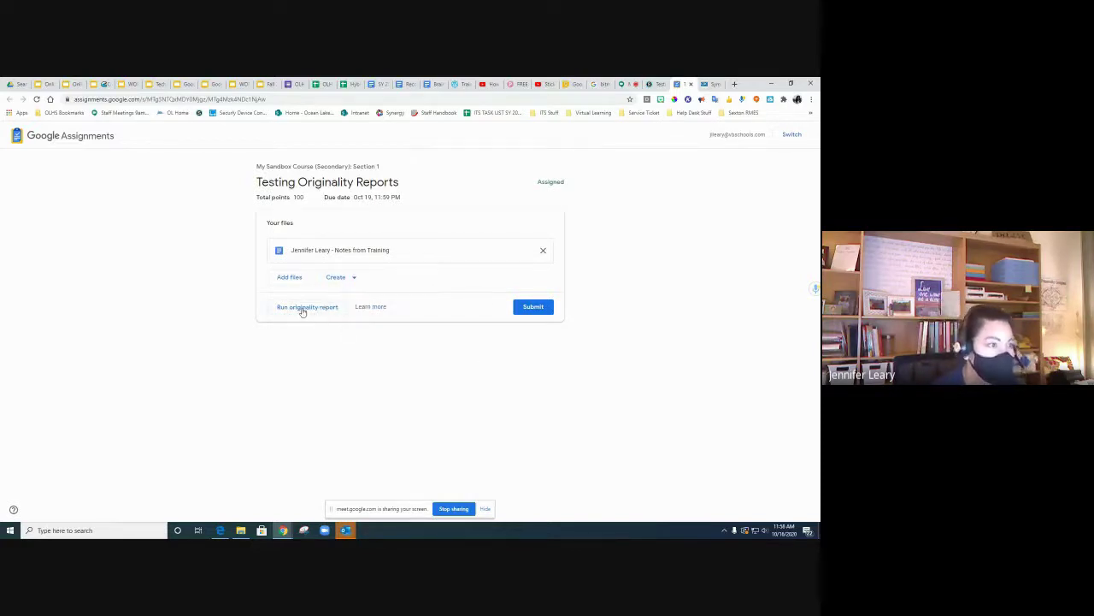
- Open the student's "Notes from Training" document and paste the "Watch for symptoms" section copied from the CDC coronavirus page at its end
click(315, 251)
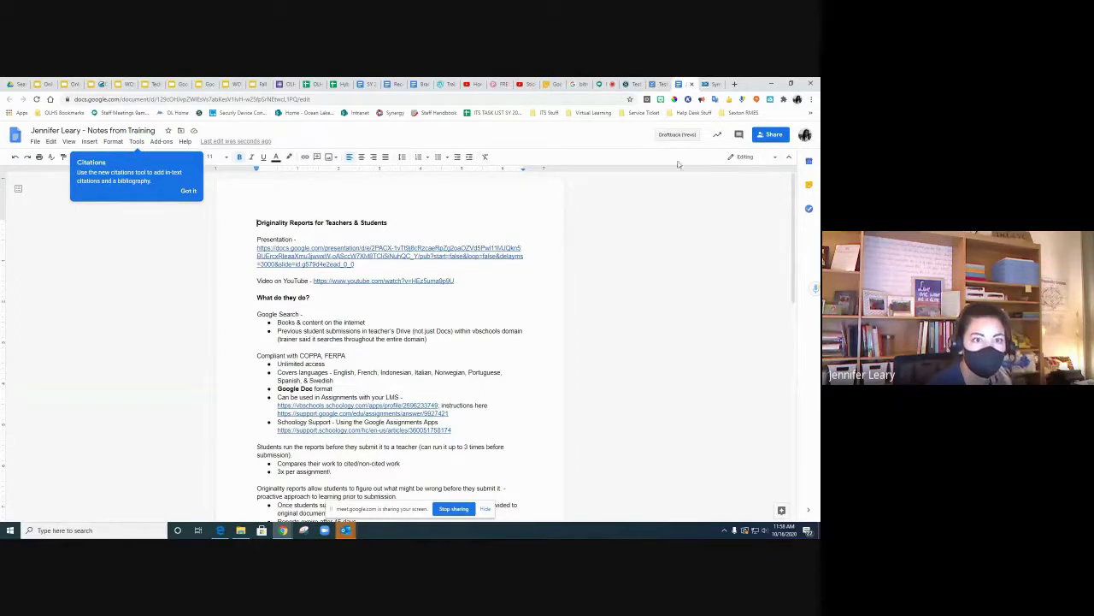
click(710, 84)
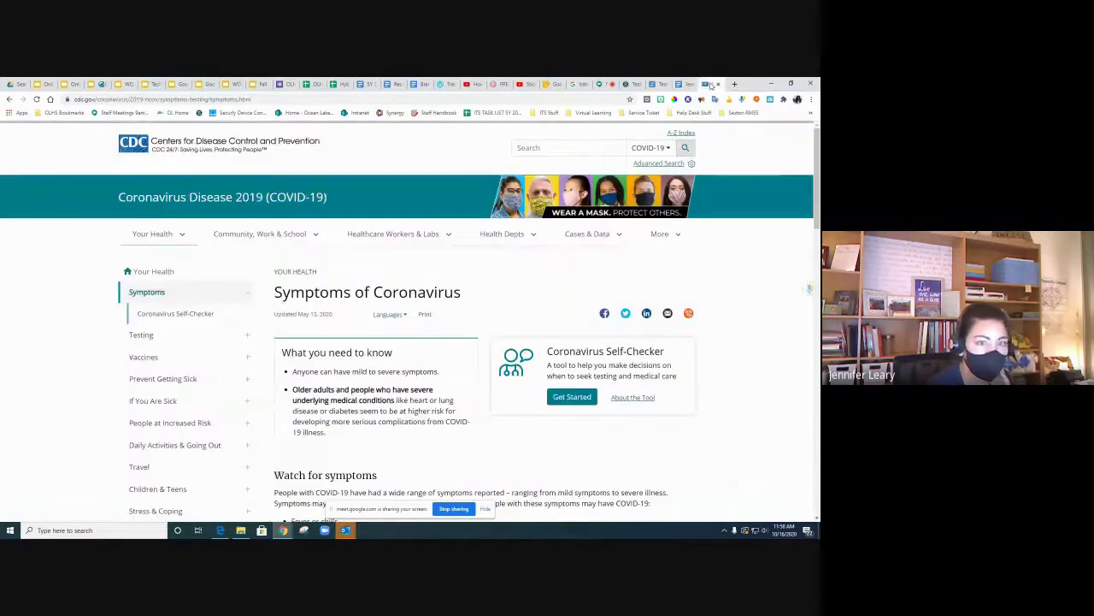
scroll(282, 229, down, 5)
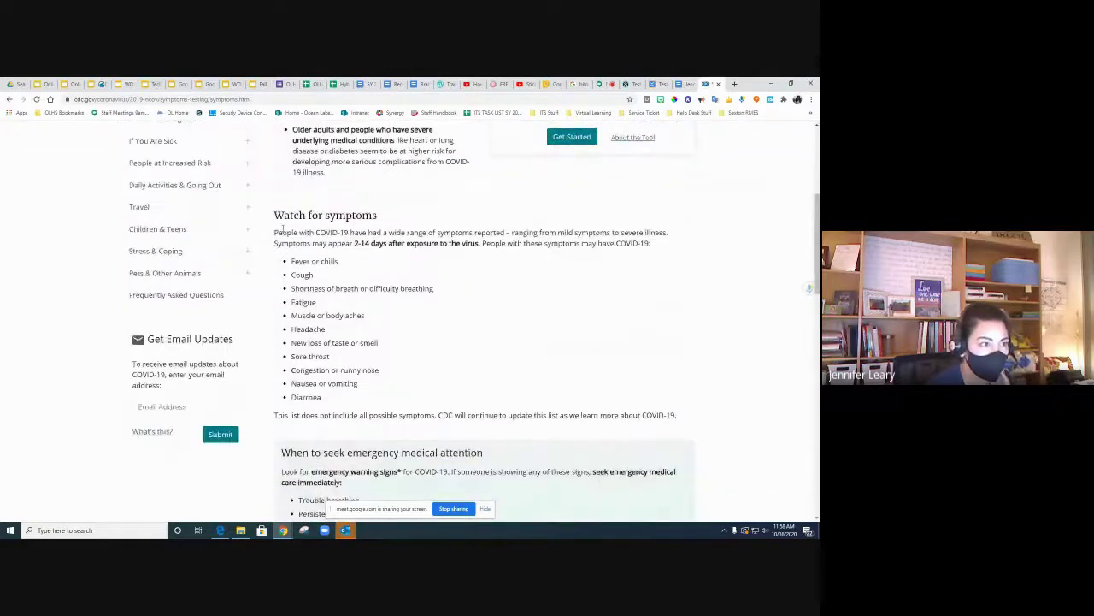
drag(272, 217, 677, 415)
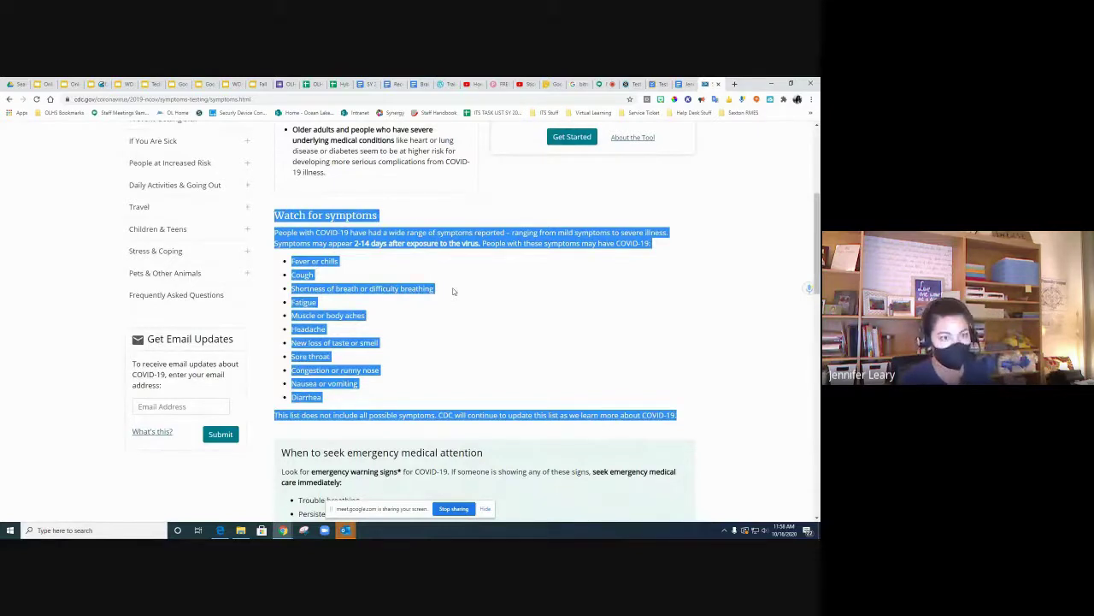
click(688, 84)
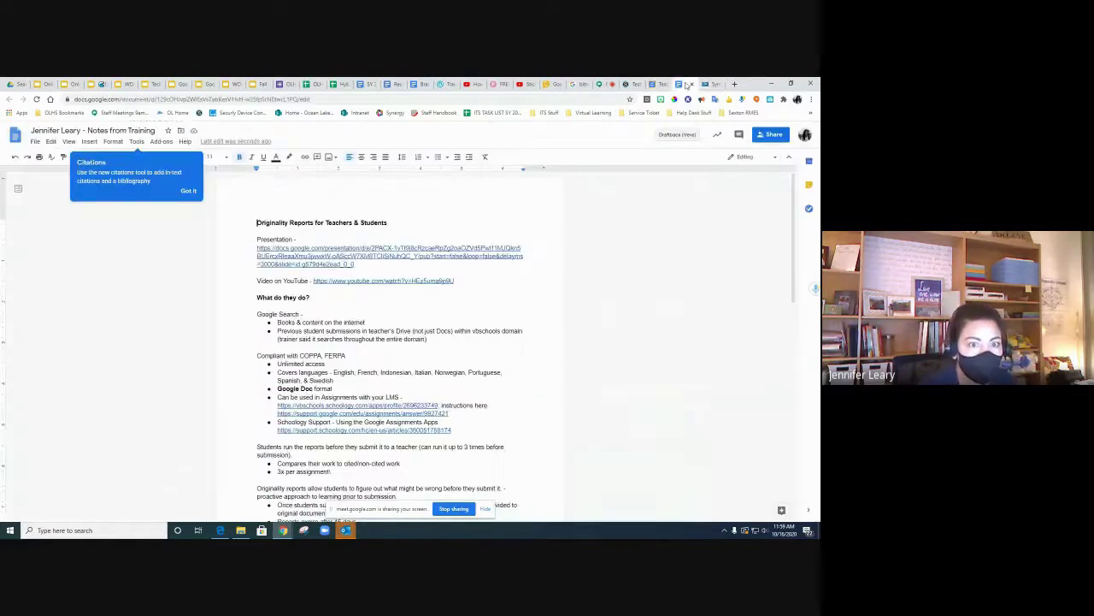
scroll(428, 428, down, 15)
click(503, 373)
key(ctrl+v)
drag(783, 391, 783, 184)
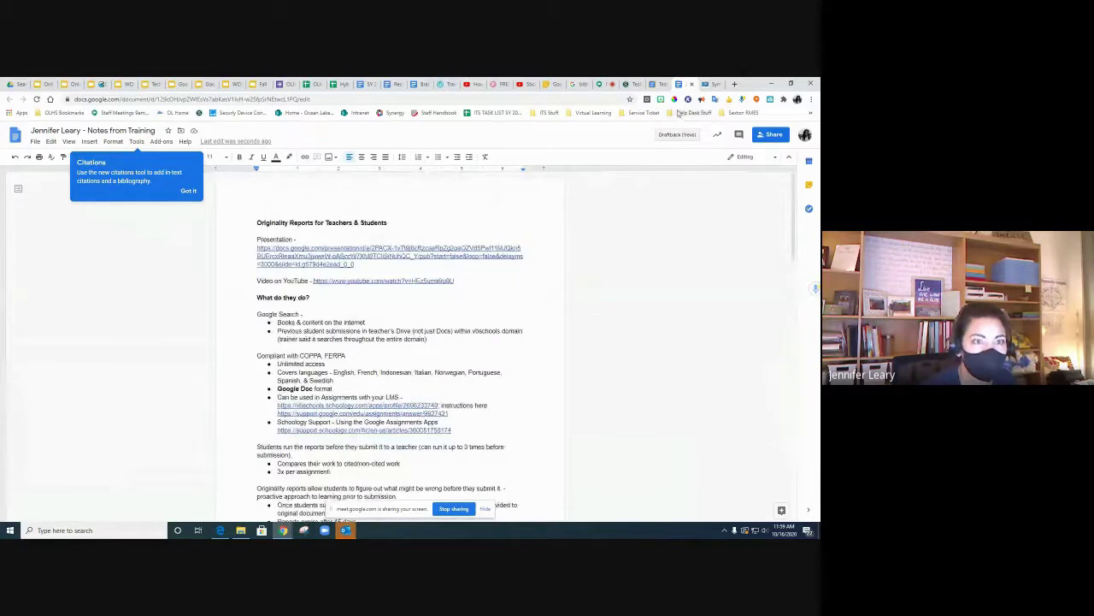
- Return to the assignment and attach the copied grade 4 RMES schedule slides and "Copy of TalentED 2019-20 Covid" document from recent Drive files
click(655, 83)
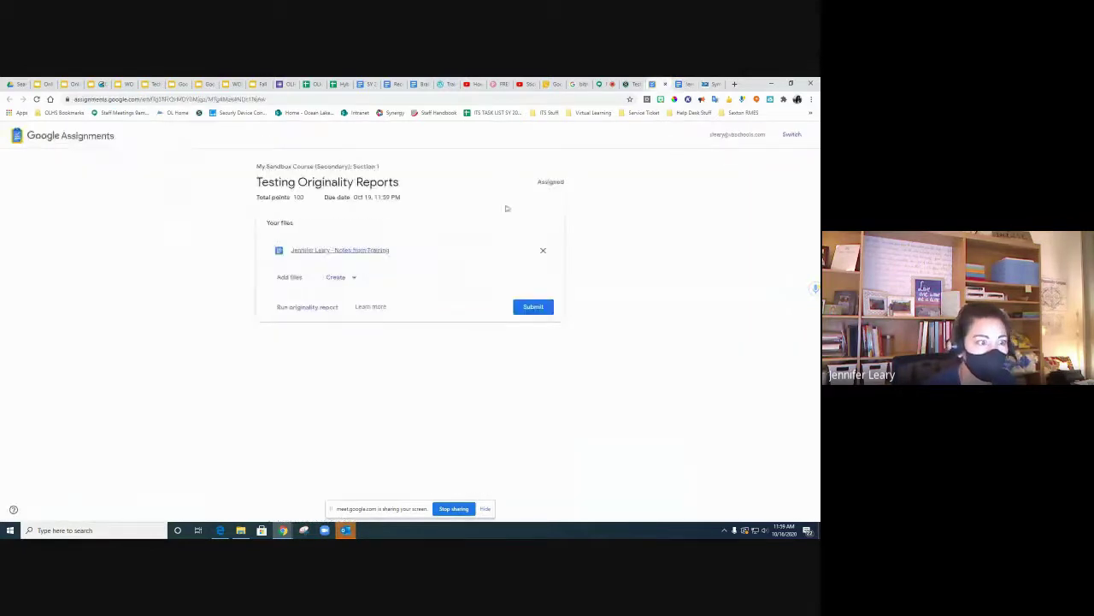
click(289, 277)
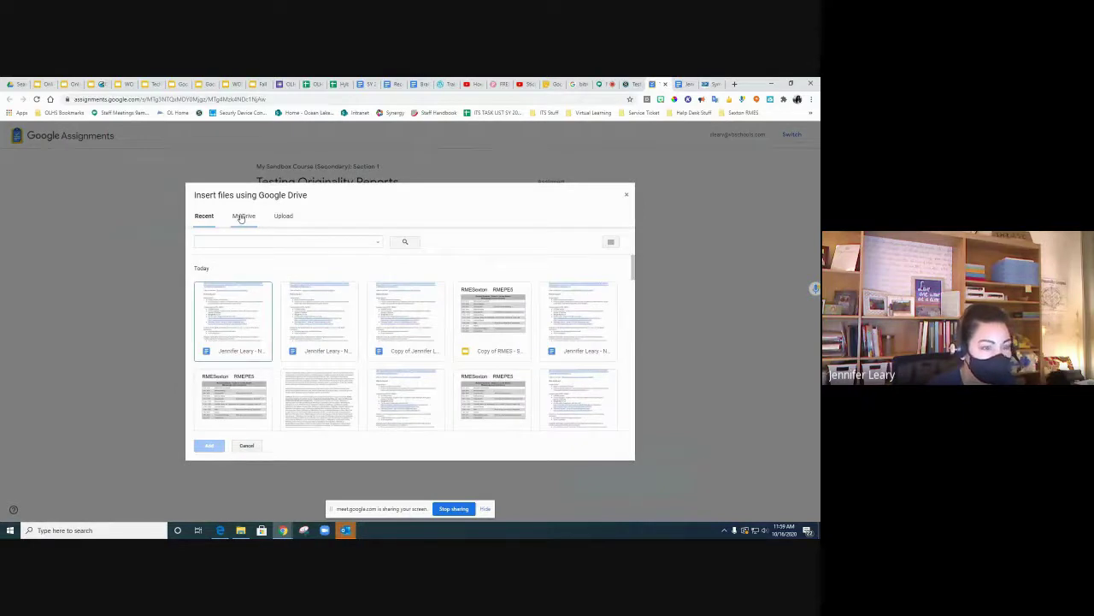
double_click(491, 334)
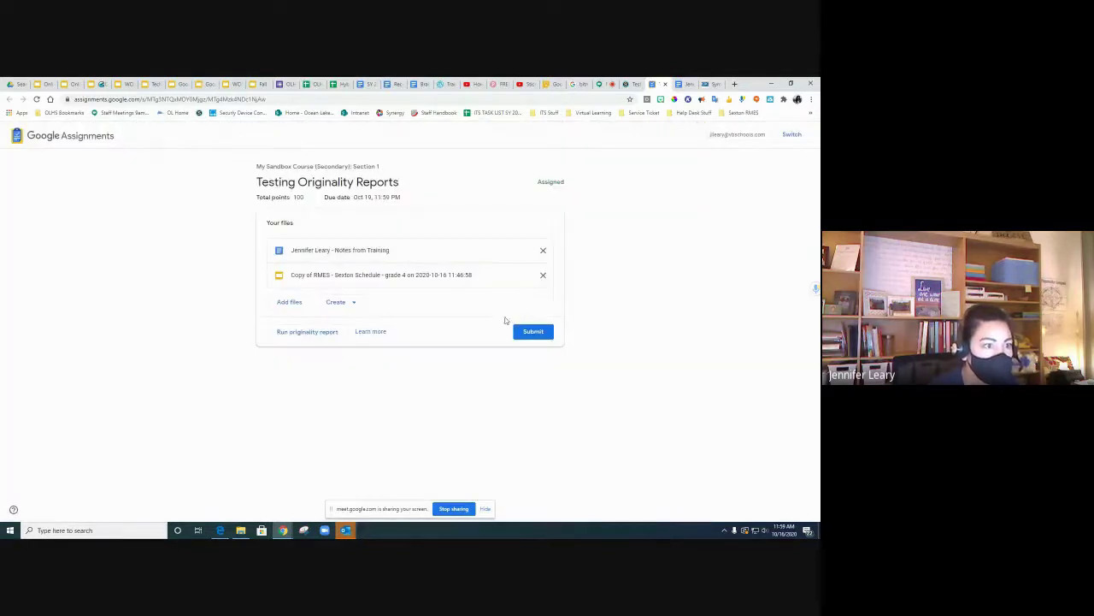
click(289, 302)
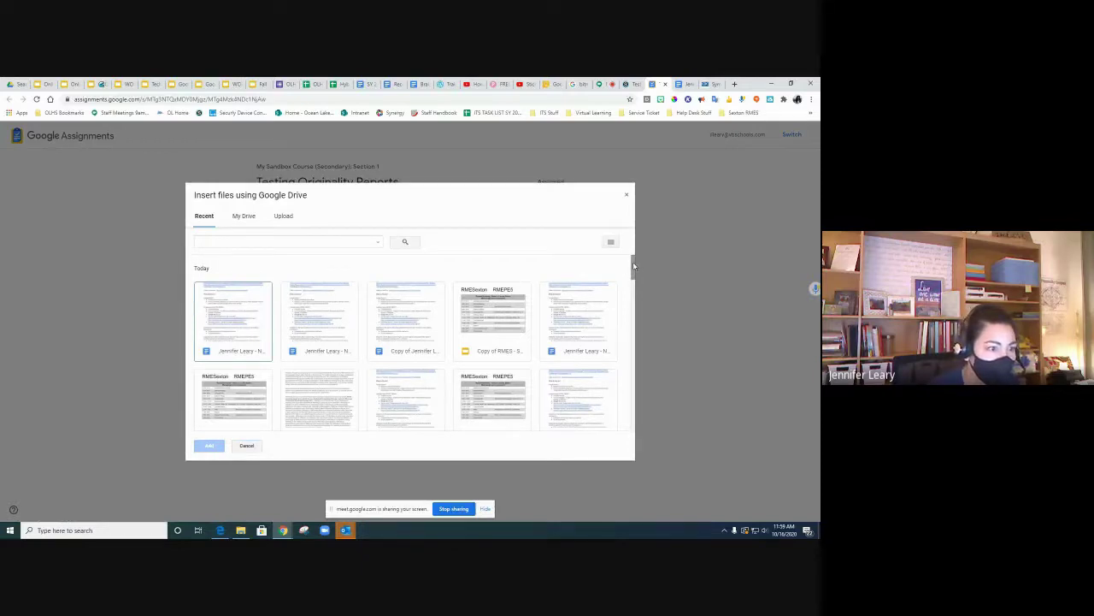
scroll(633, 261, down, 3)
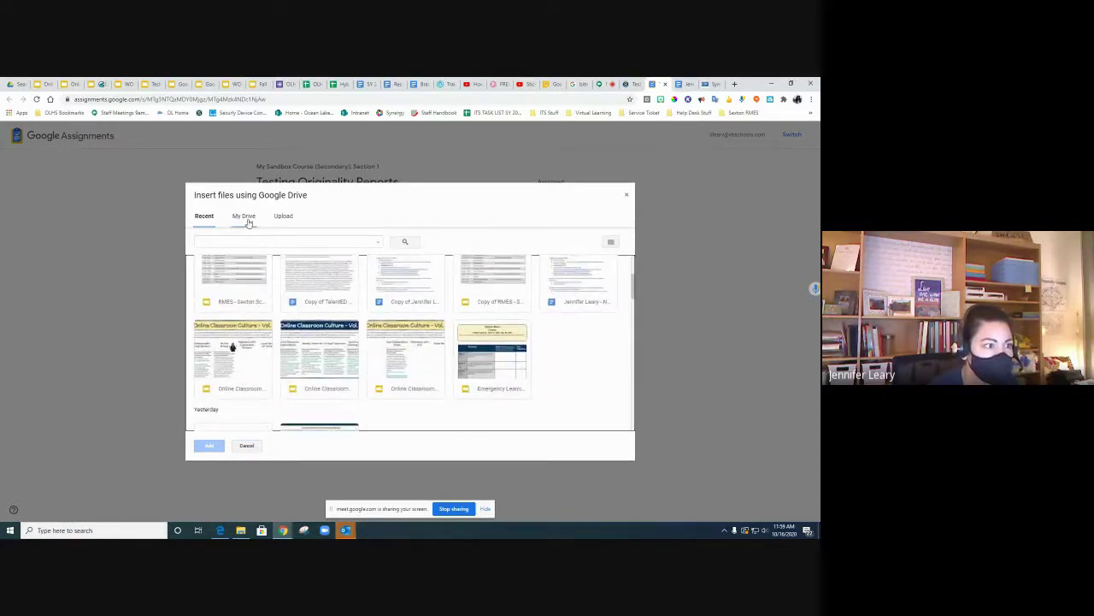
double_click(328, 286)
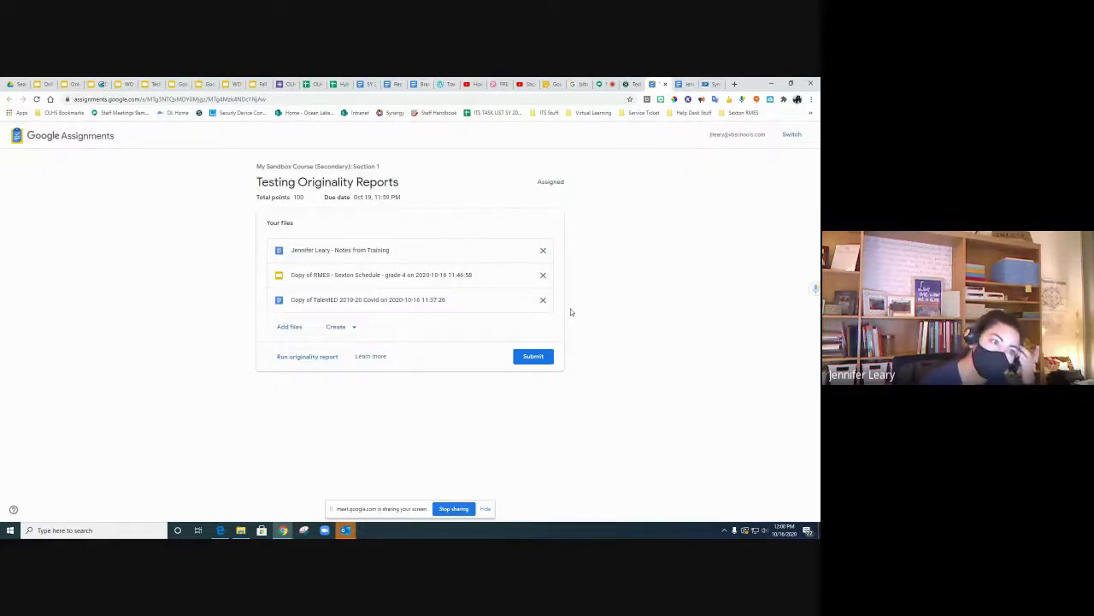
- Run an originality report on the attached files and open the report for the "Notes from Training" document
click(299, 358)
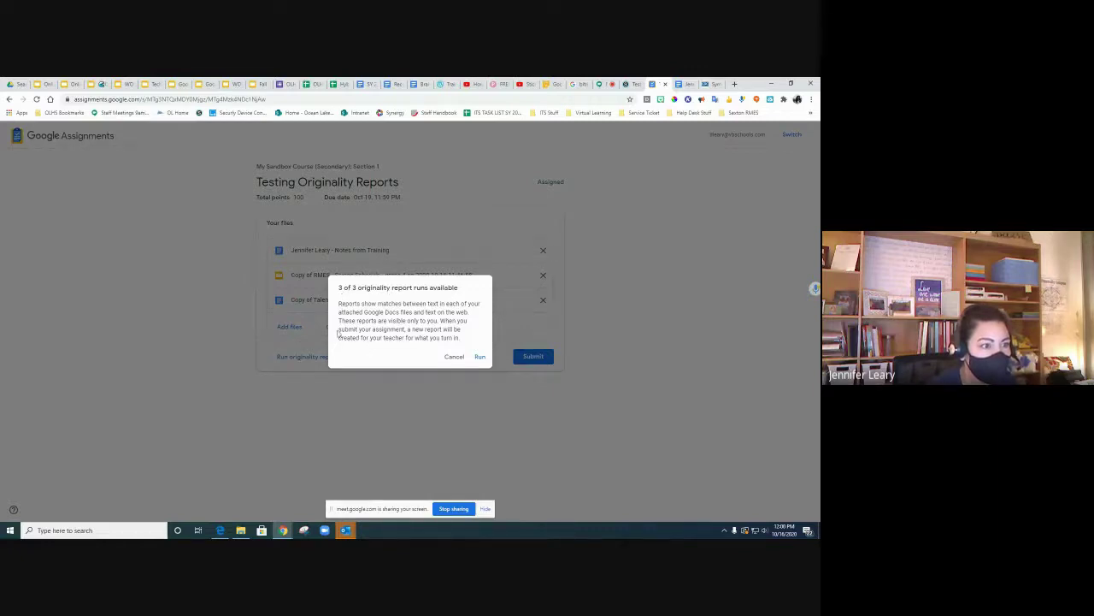
click(480, 358)
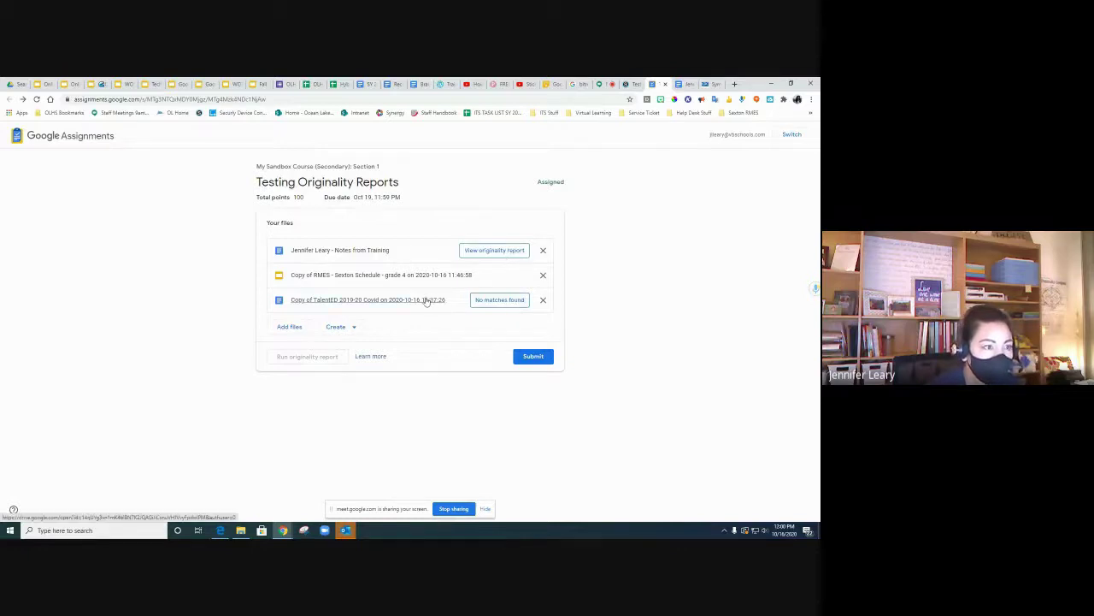
click(501, 253)
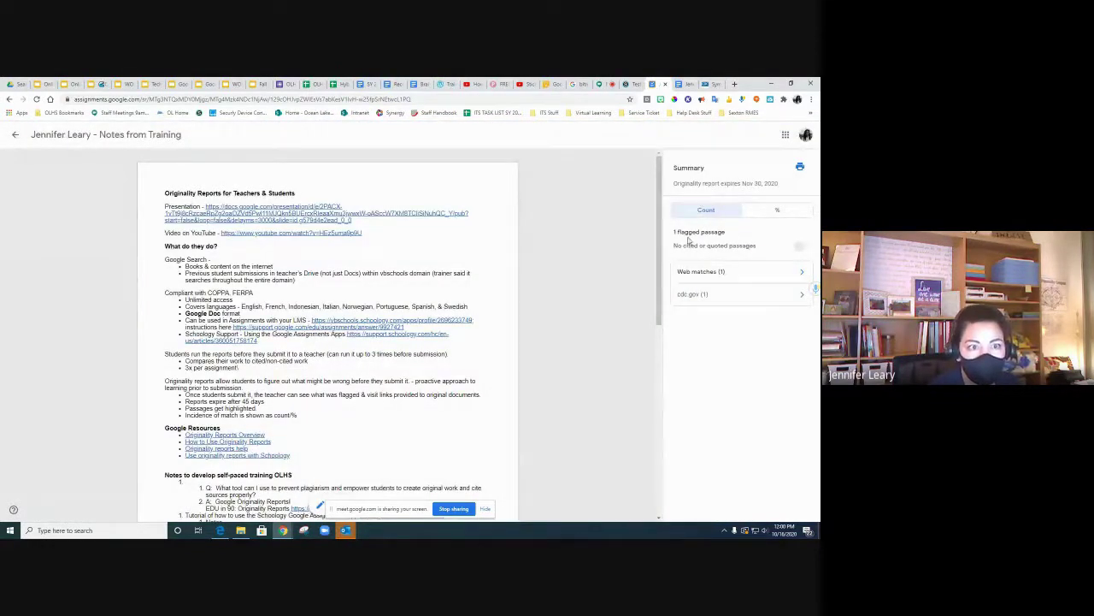
- Examine the cdc.gov web match and the corresponding flagged passage at the end of the document
click(694, 296)
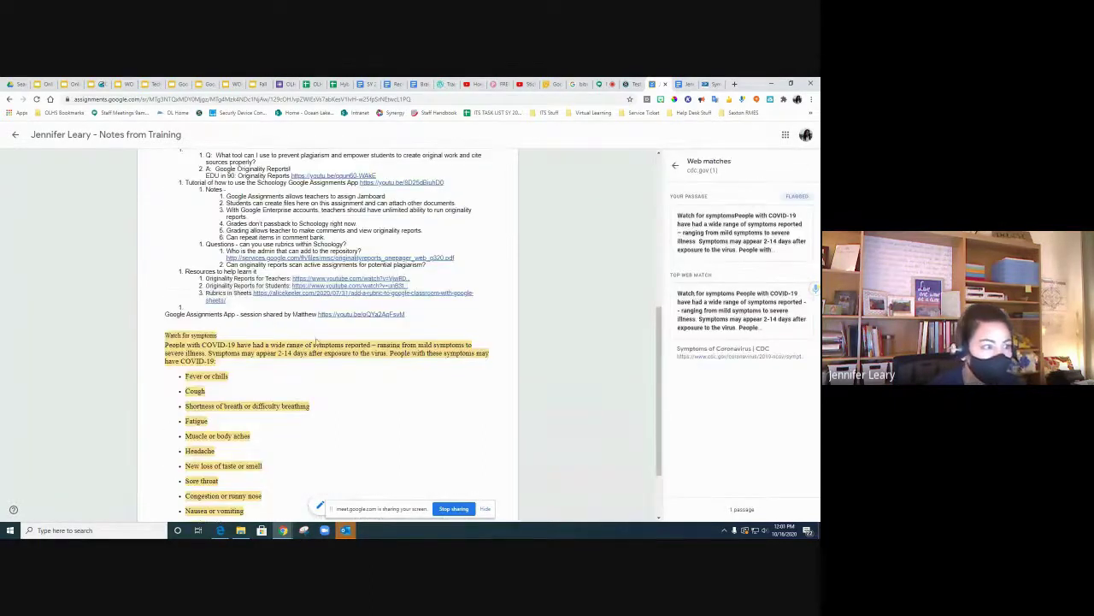
scroll(656, 311, down, 2)
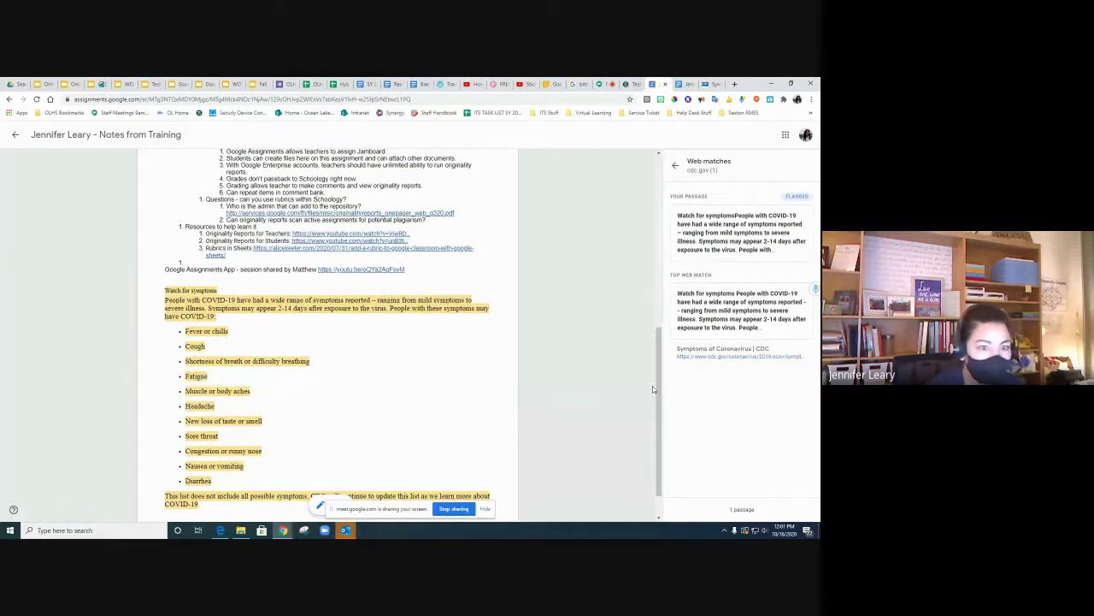
scroll(660, 367, down, 2)
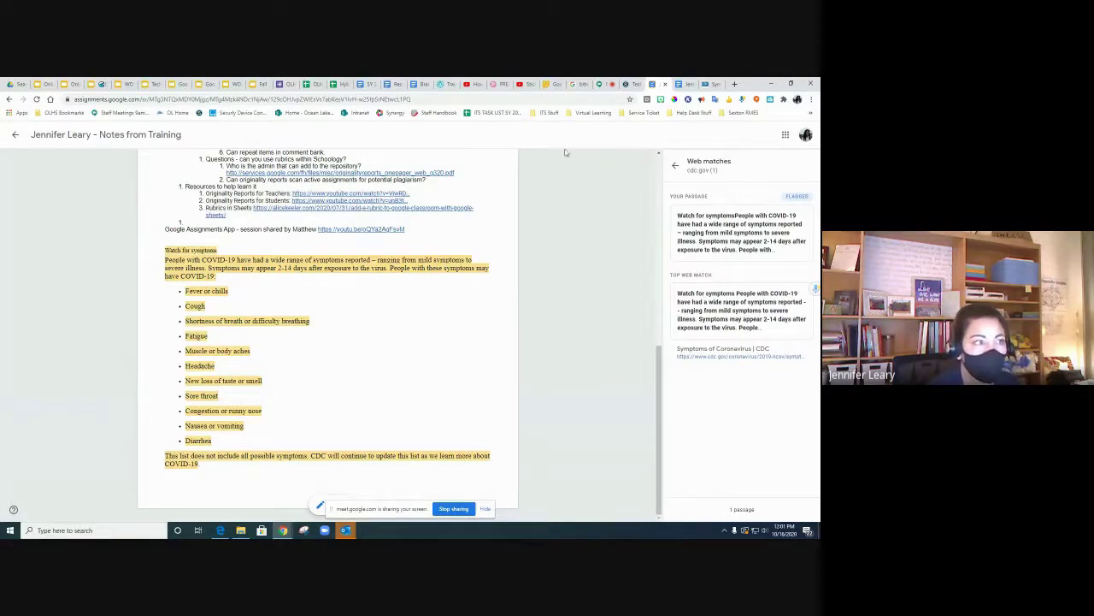
- Return from the report to the assignment and submit the three attached files, confirming the submission
click(14, 135)
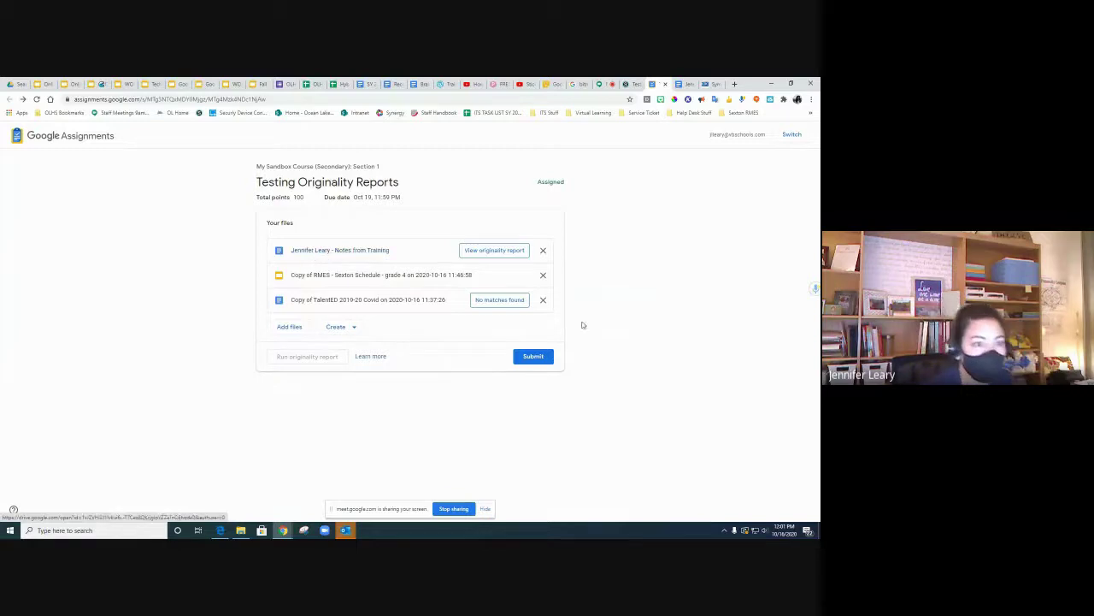
click(534, 356)
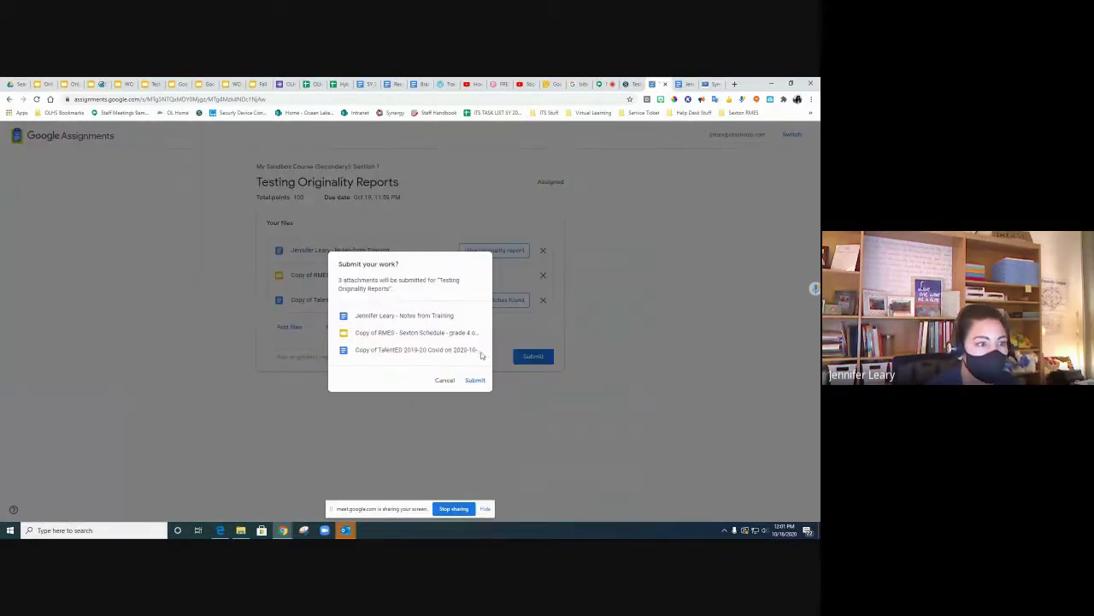
click(473, 381)
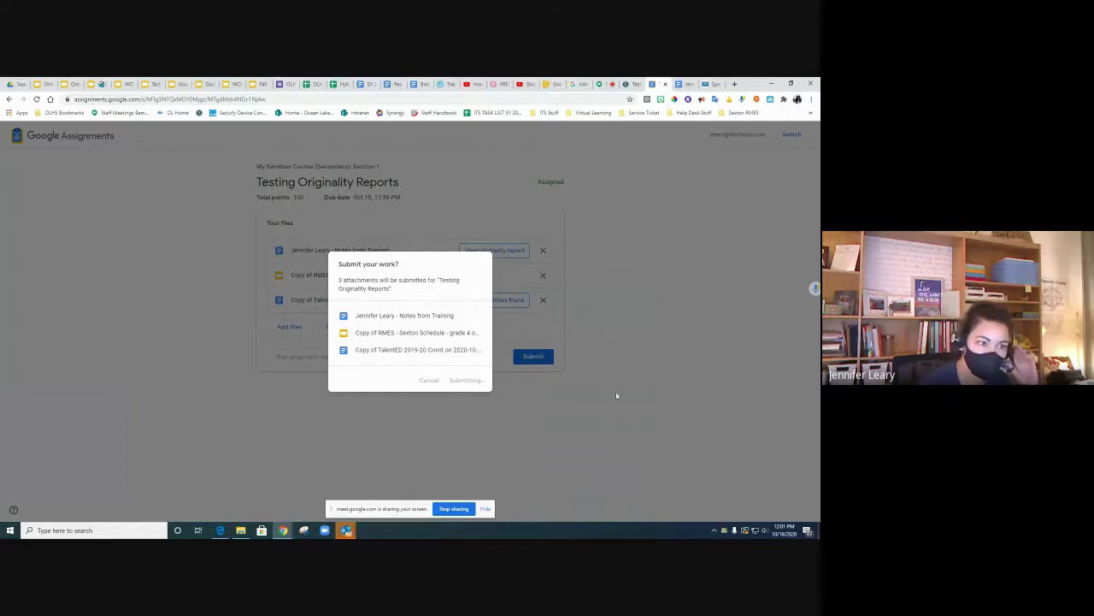
- End the student's screen share, reload the Testing Originality Reports assignment as the teacher, and open the student's submission
click(454, 509)
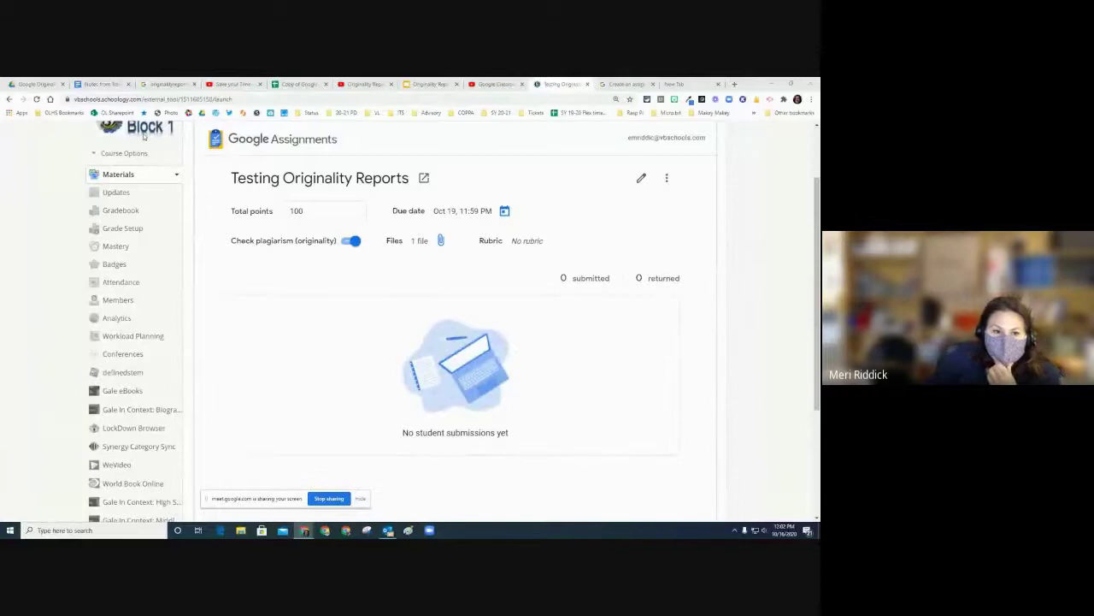
click(36, 99)
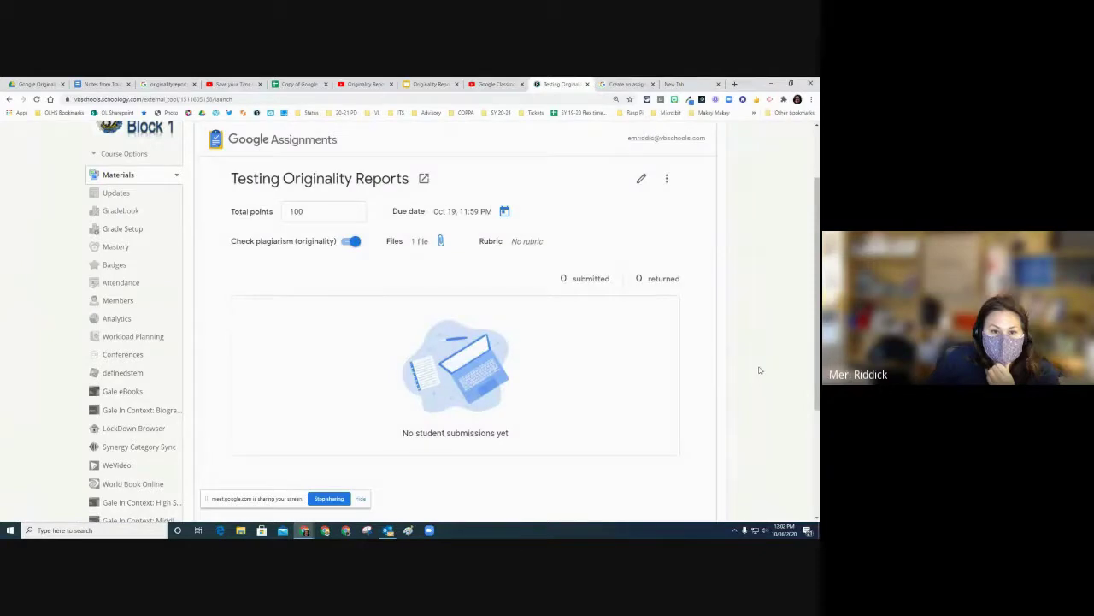
scroll(757, 366, up, 1)
click(125, 262)
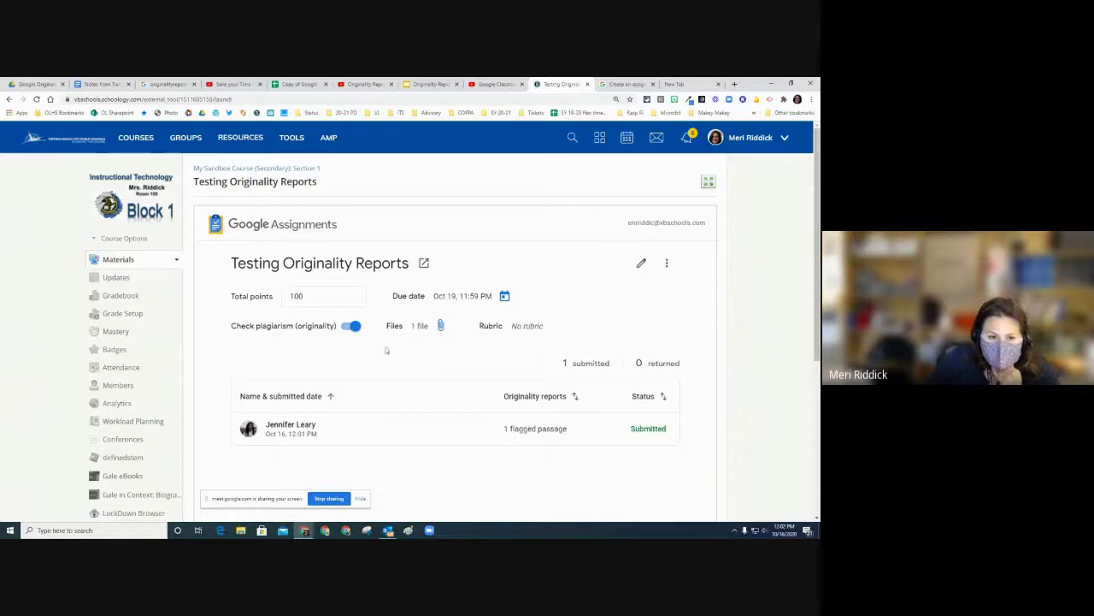
scroll(288, 407, down, 2)
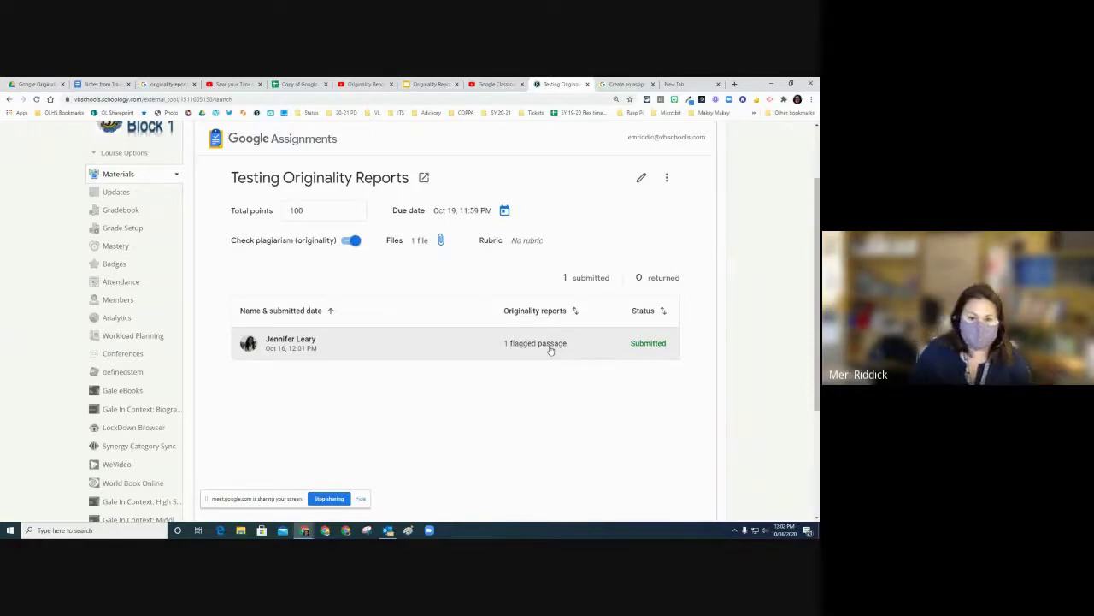
click(647, 342)
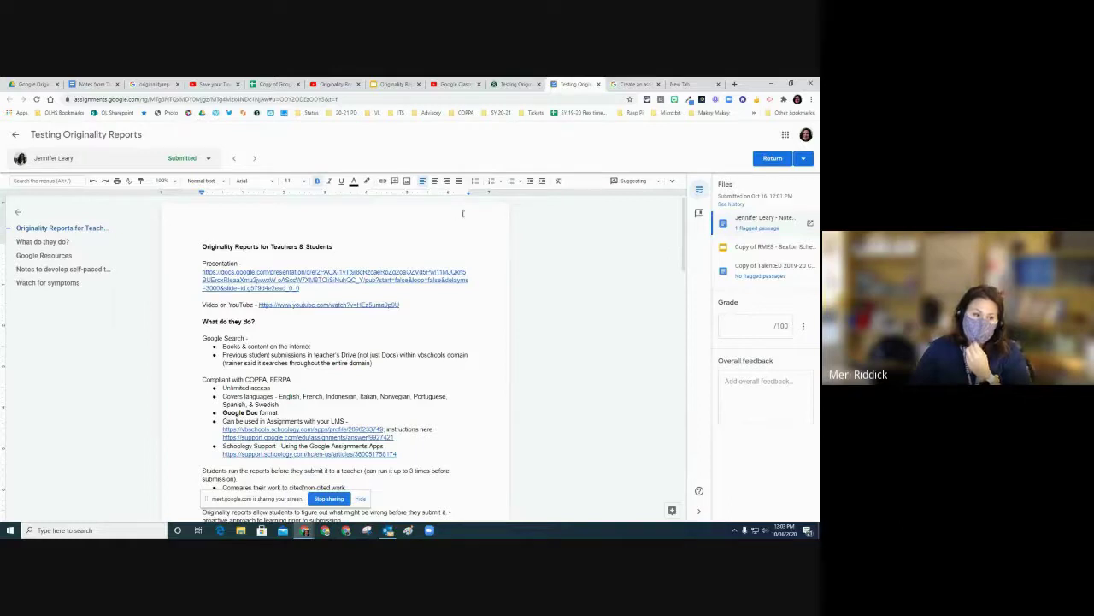
- Open the comment bank, go through its introduction, and view the form for adding comments without saving one
click(699, 216)
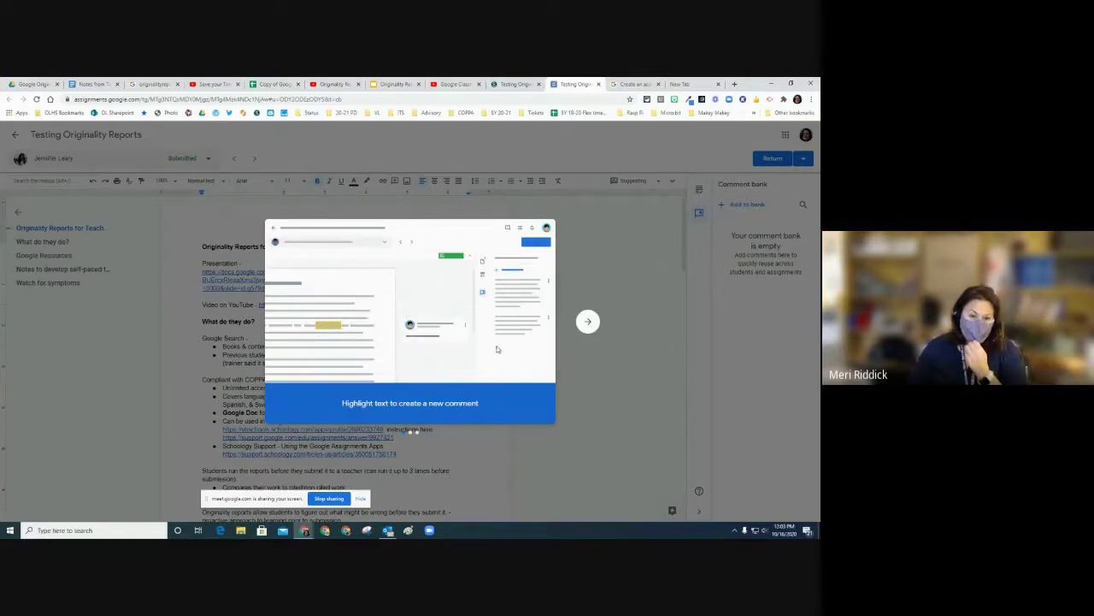
click(587, 323)
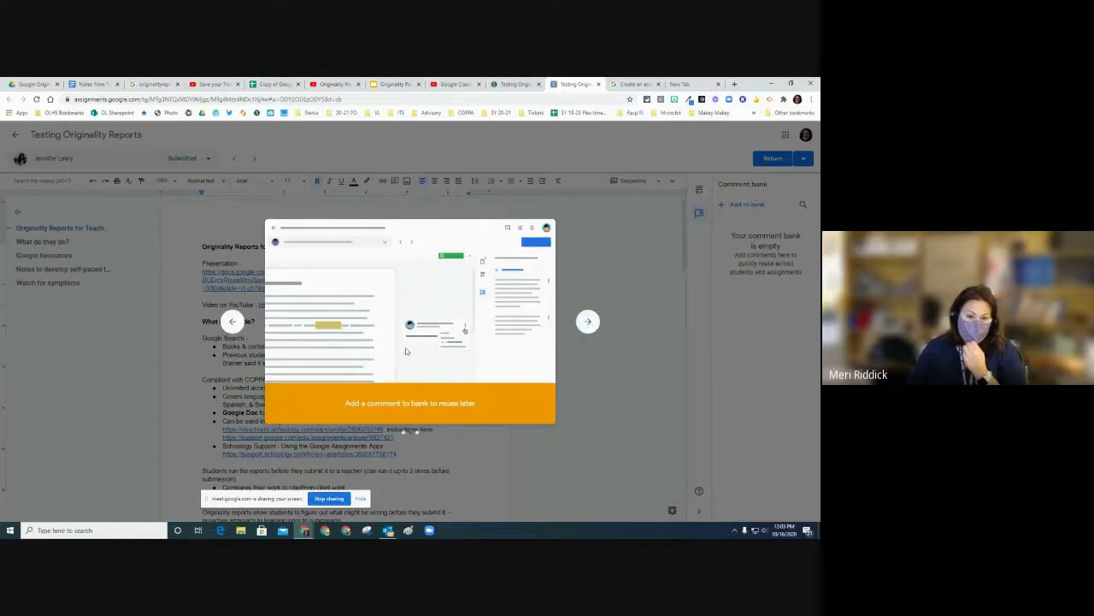
click(587, 322)
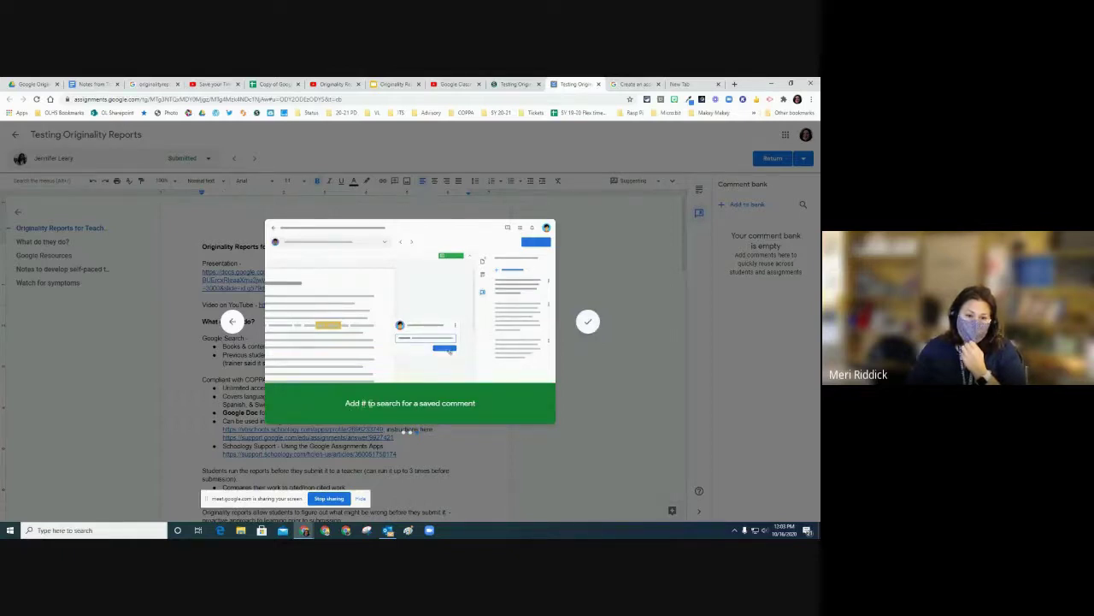
click(586, 323)
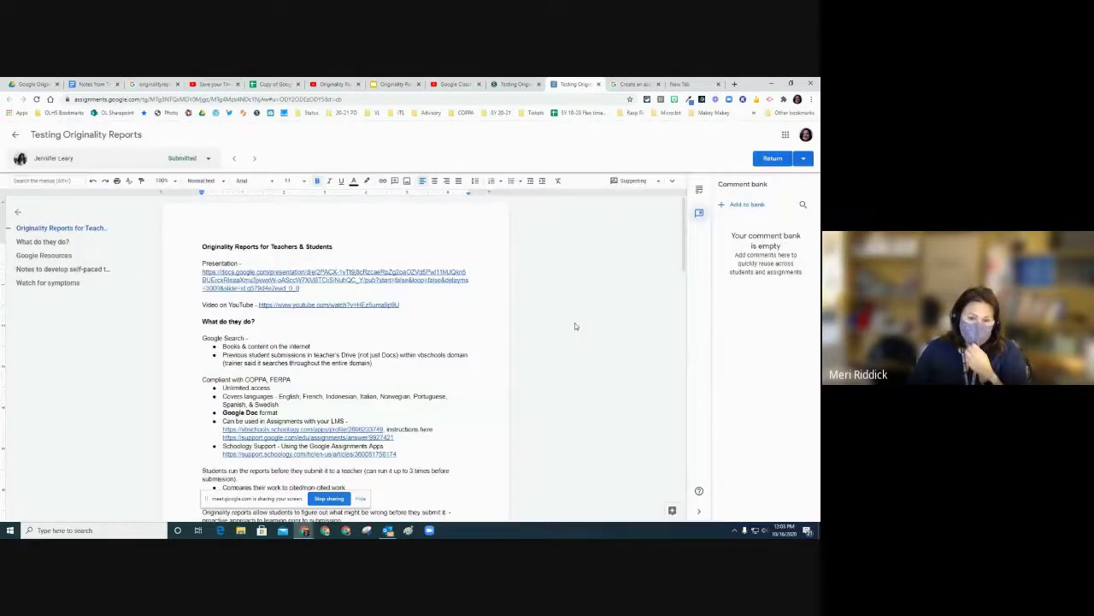
click(743, 206)
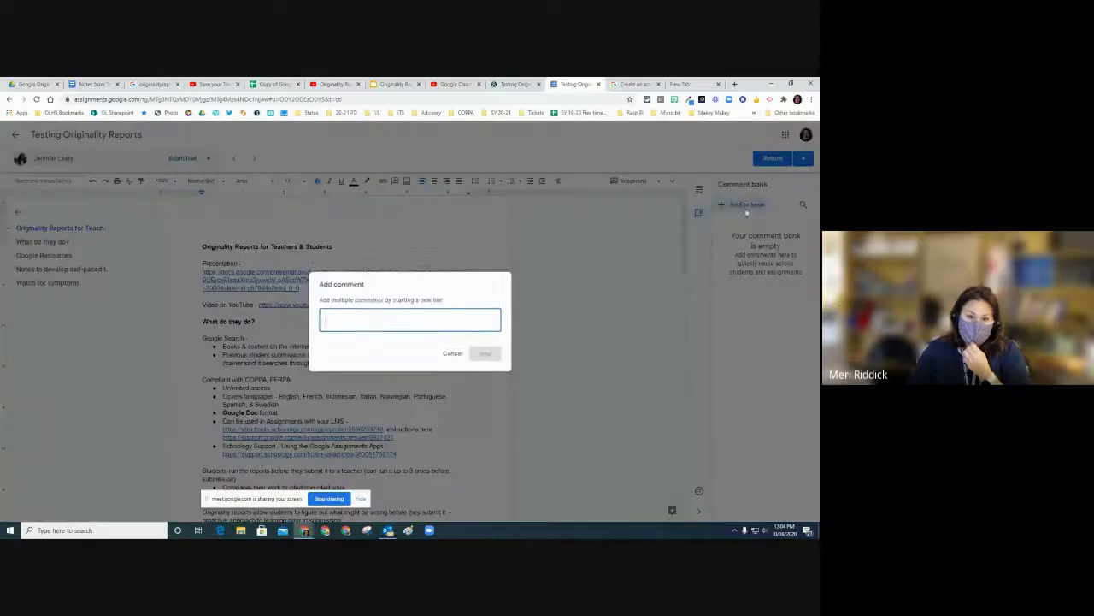
click(450, 354)
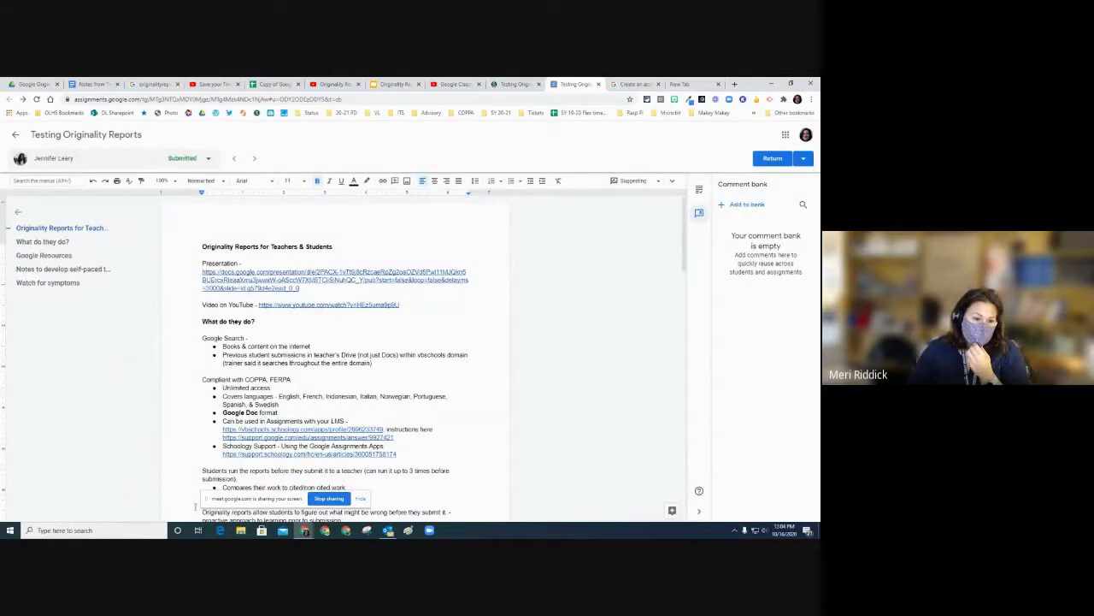
- View the list for switching between student submissions, then go back to the submission's files and grading options
drag(206, 499, 12, 500)
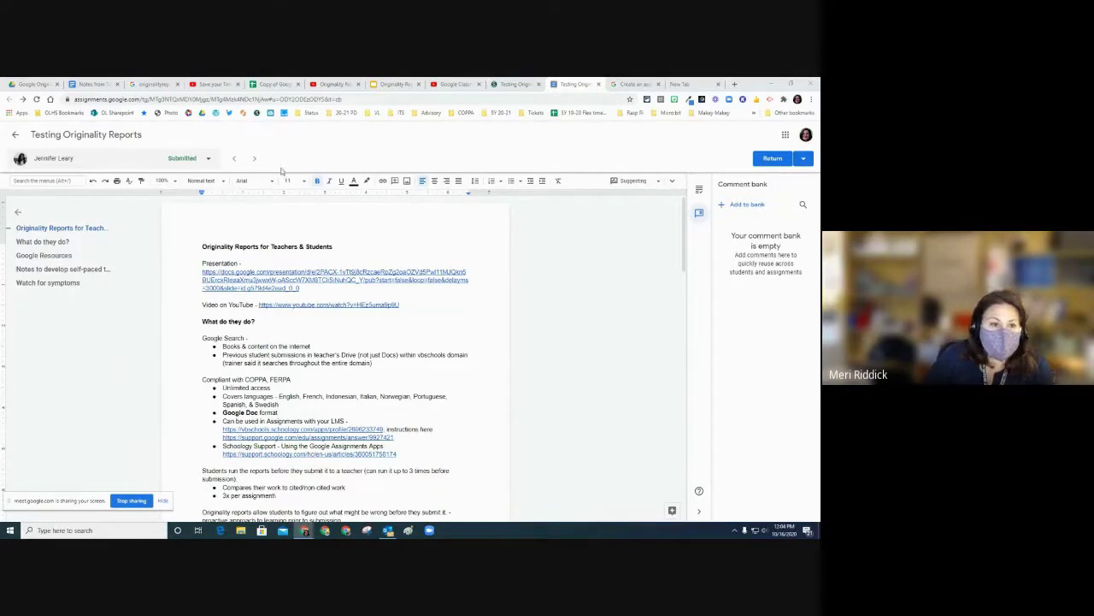
click(206, 158)
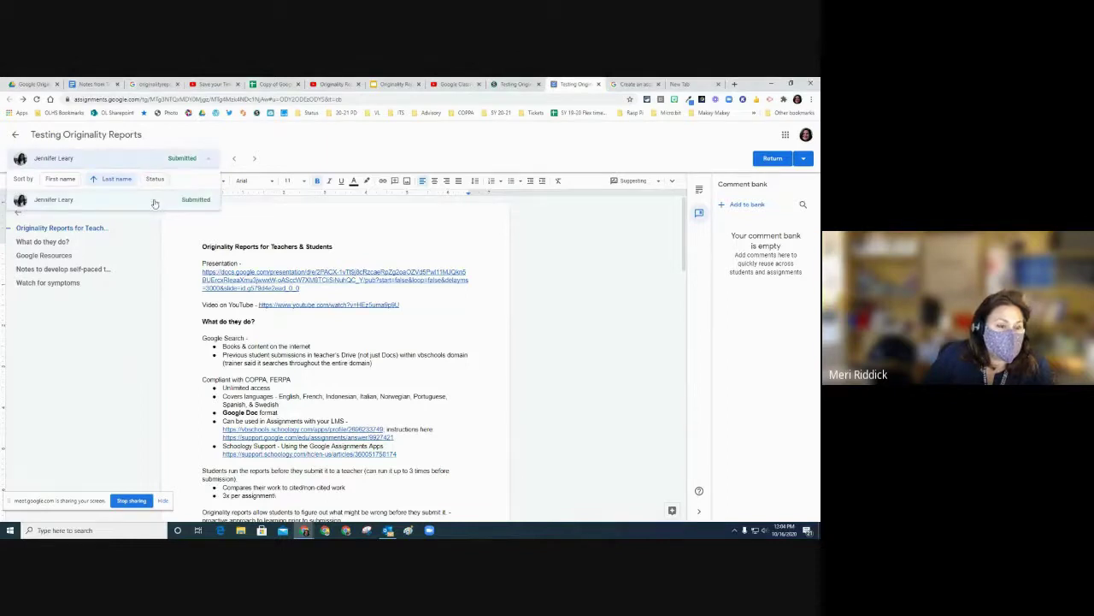
click(663, 231)
click(700, 191)
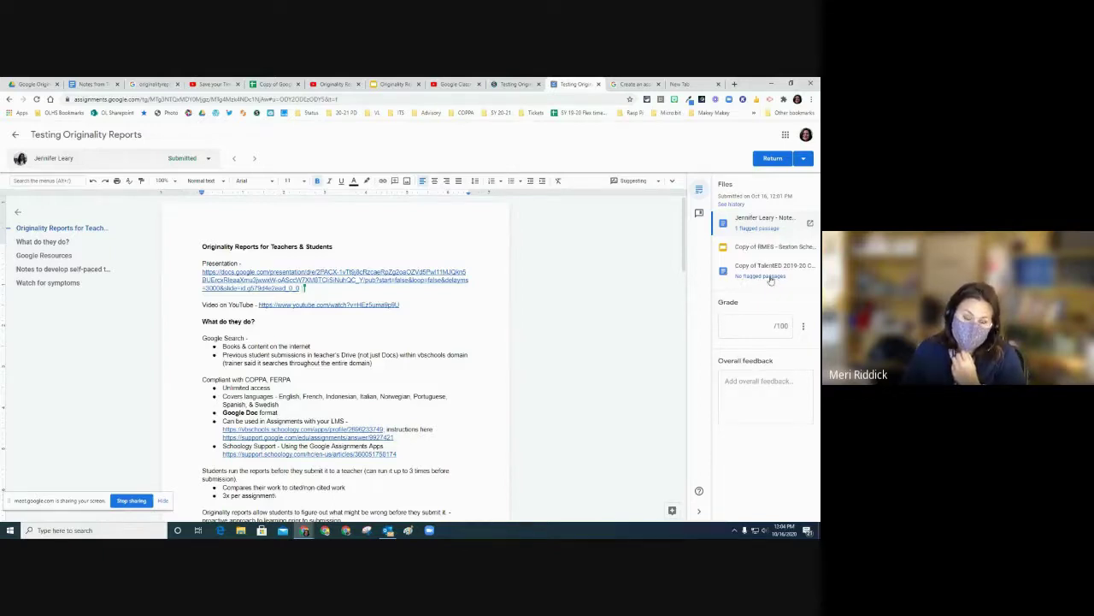
- Open the originality report for the "Notes from Training" document, review its web match and highlighted passage, and close the report
click(760, 228)
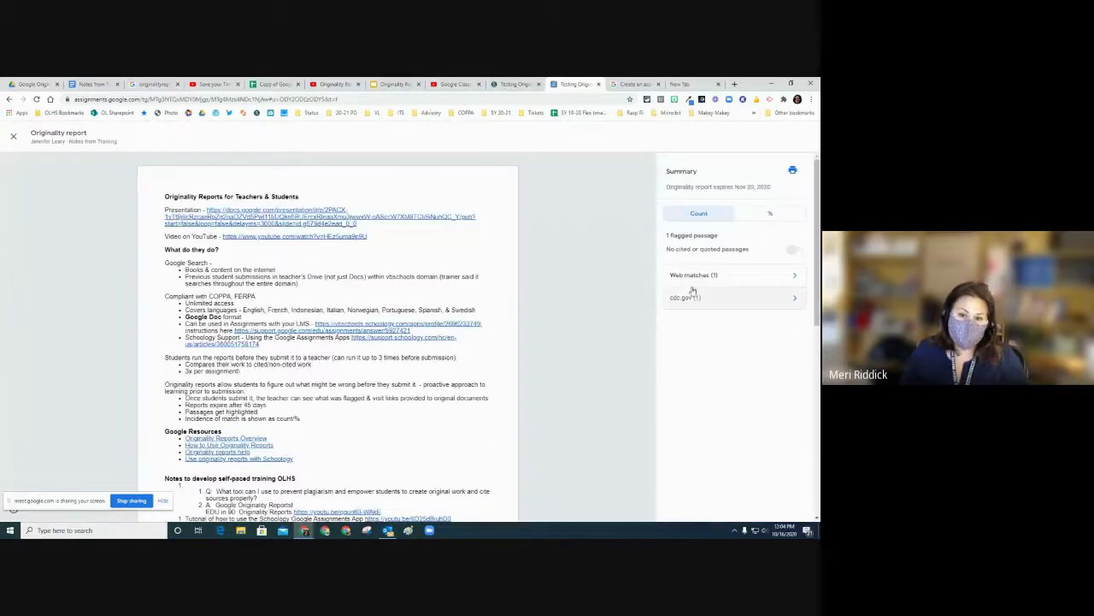
click(692, 291)
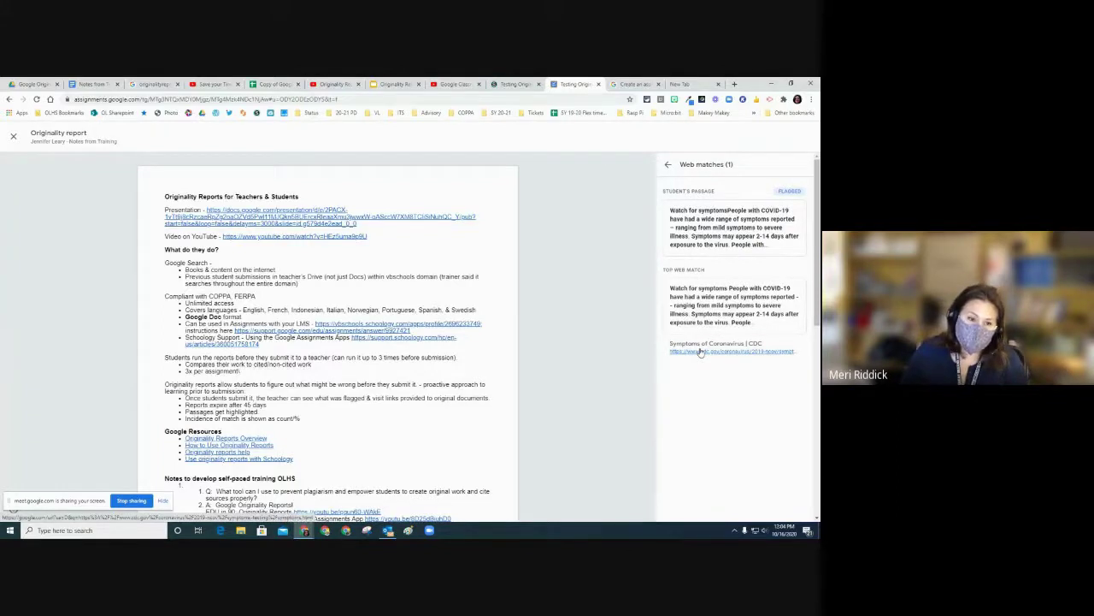
scroll(600, 346, down, 10)
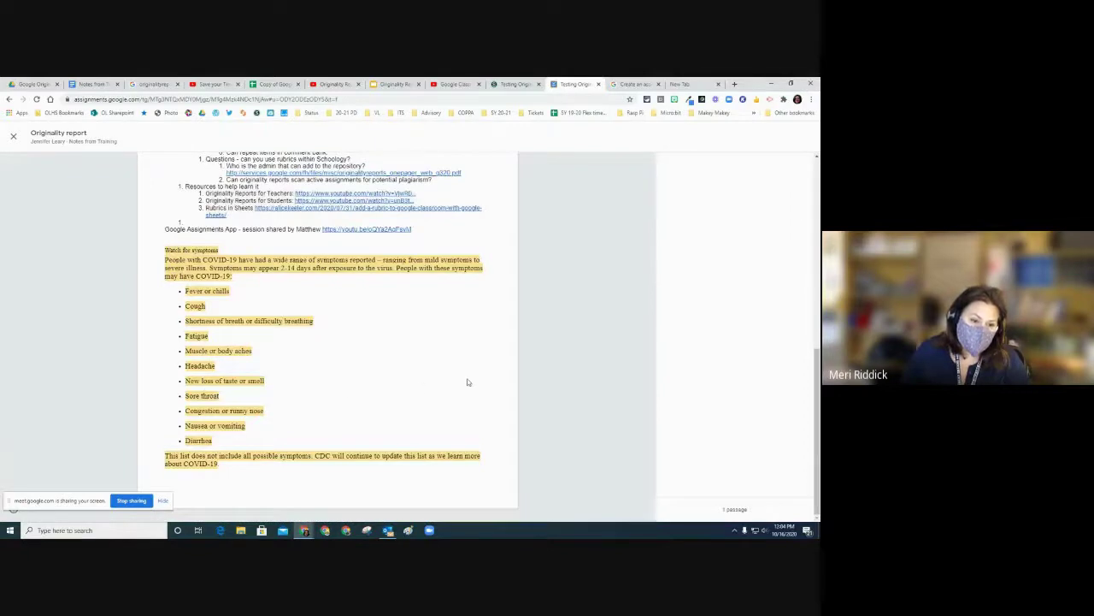
scroll(467, 382, up, 10)
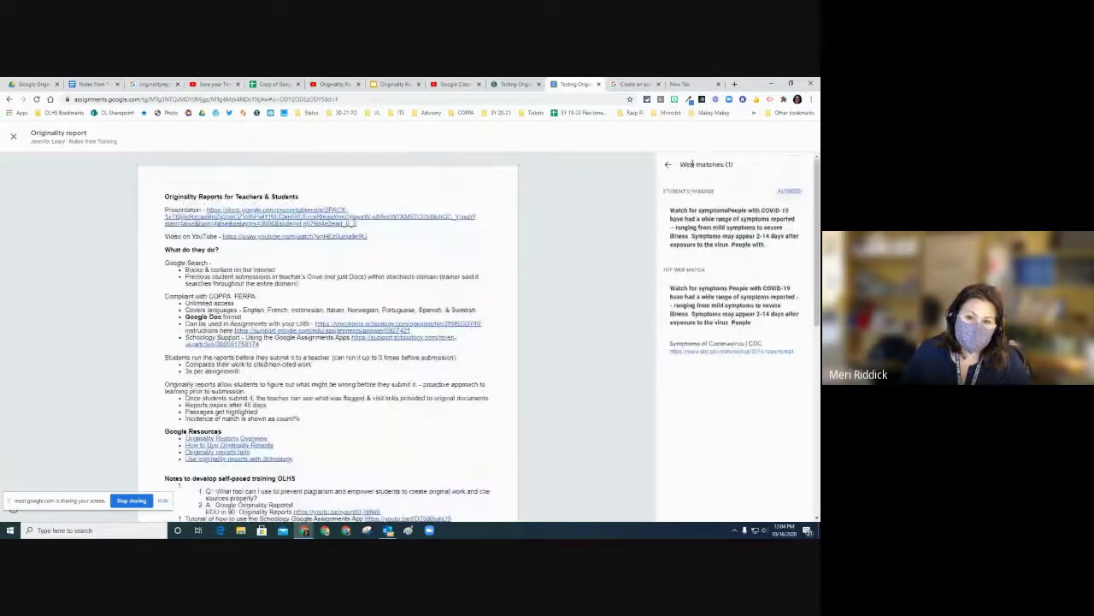
click(668, 165)
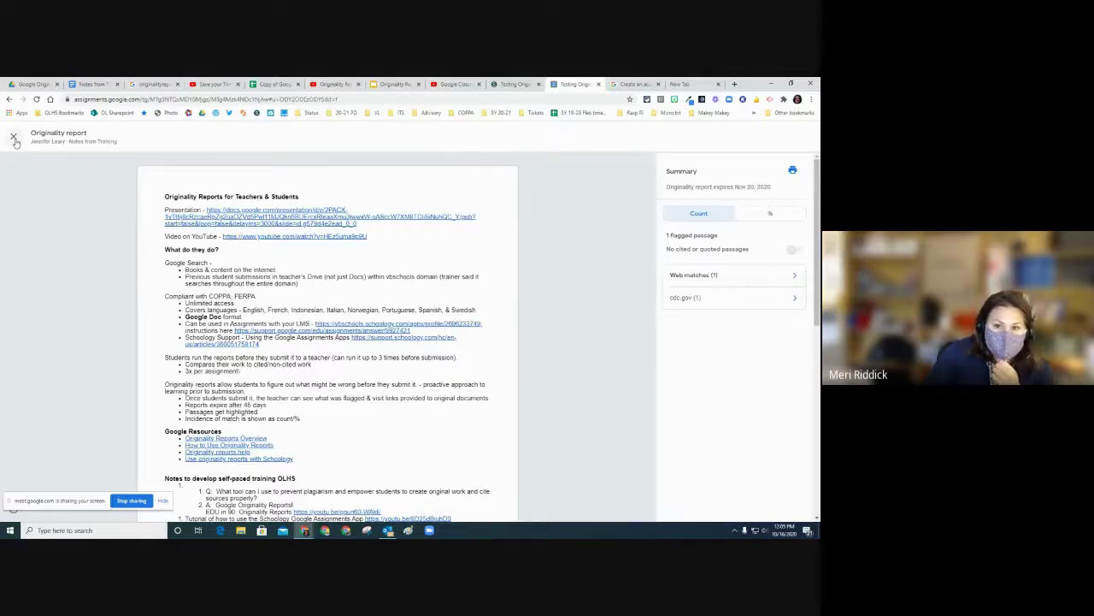
click(14, 137)
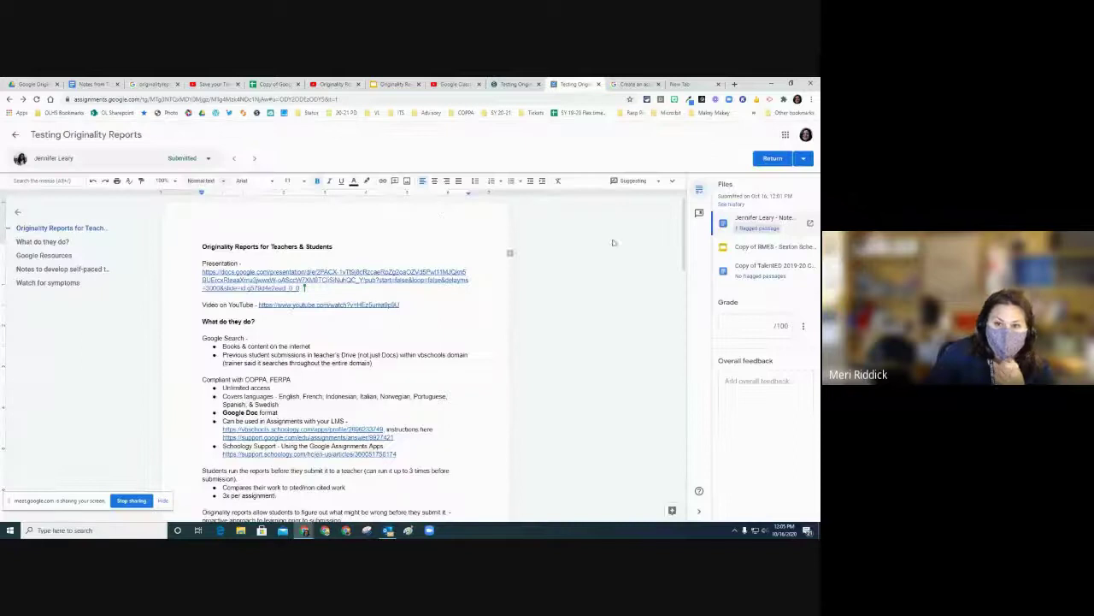
- Reopen the submission, open the copied RMES schedule slides in their own tab, and check who has access to them
click(15, 137)
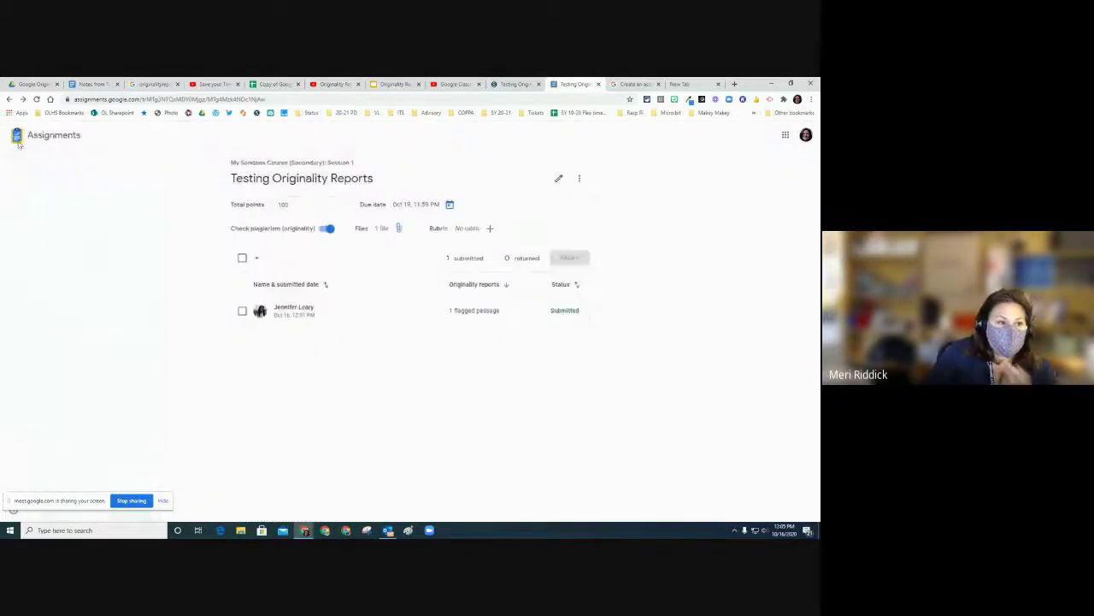
click(550, 313)
click(746, 248)
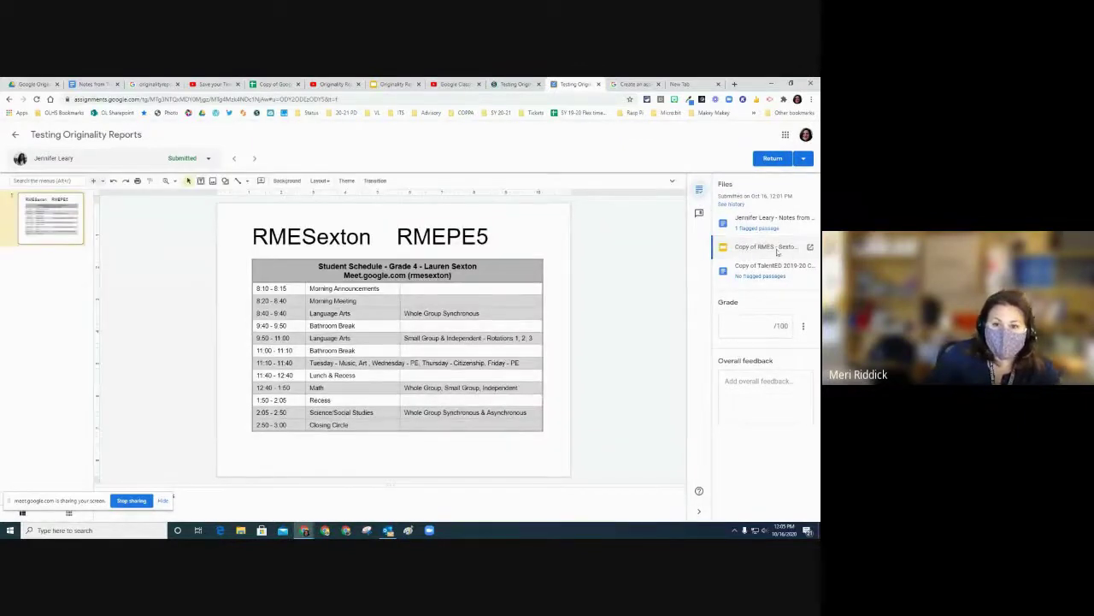
click(811, 246)
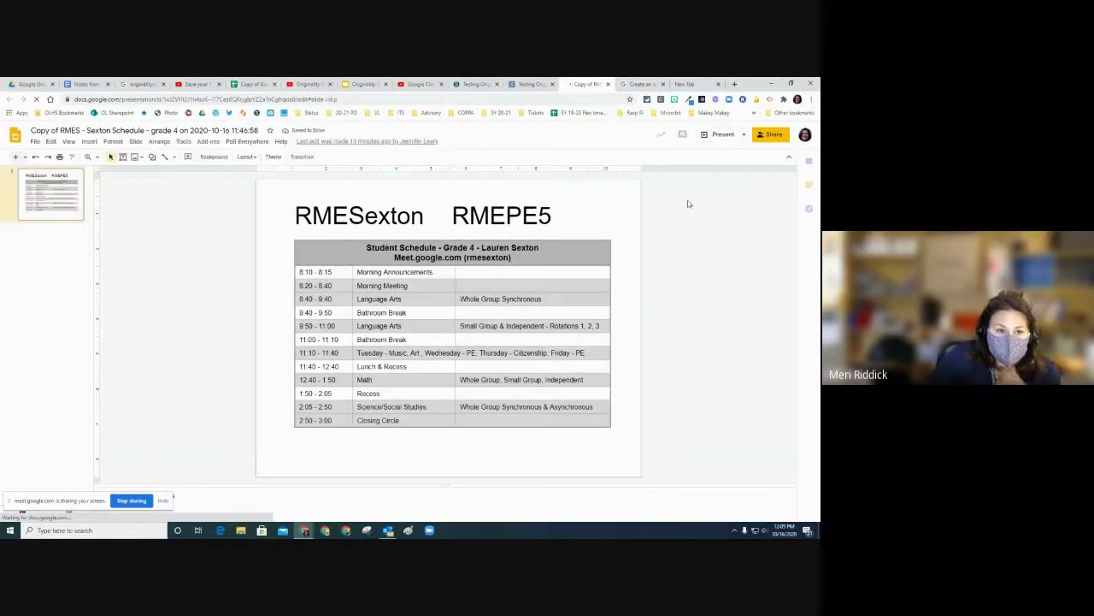
click(769, 134)
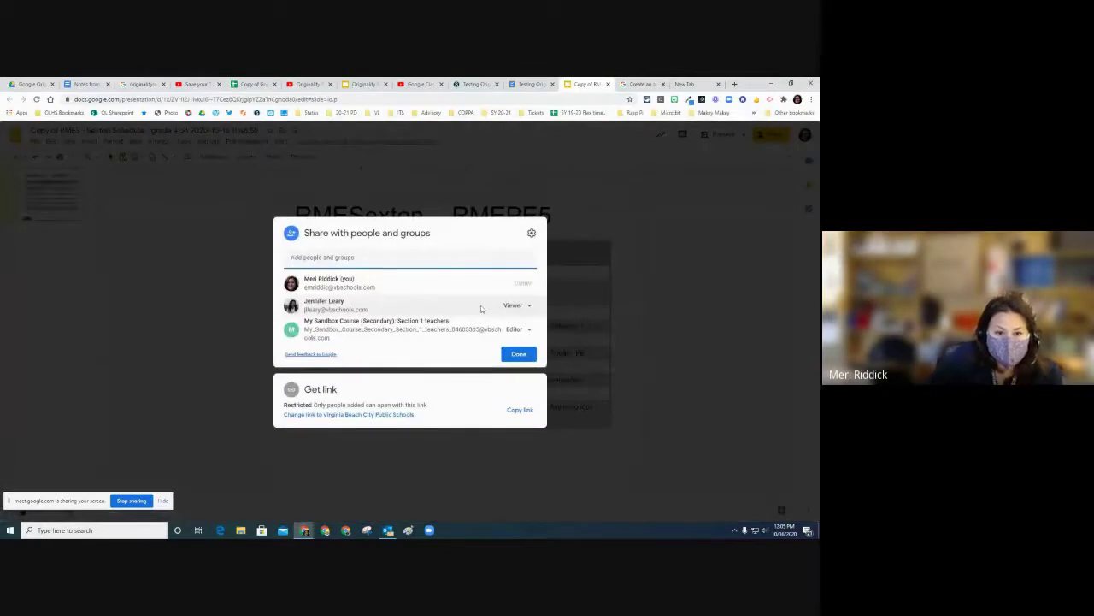
click(519, 355)
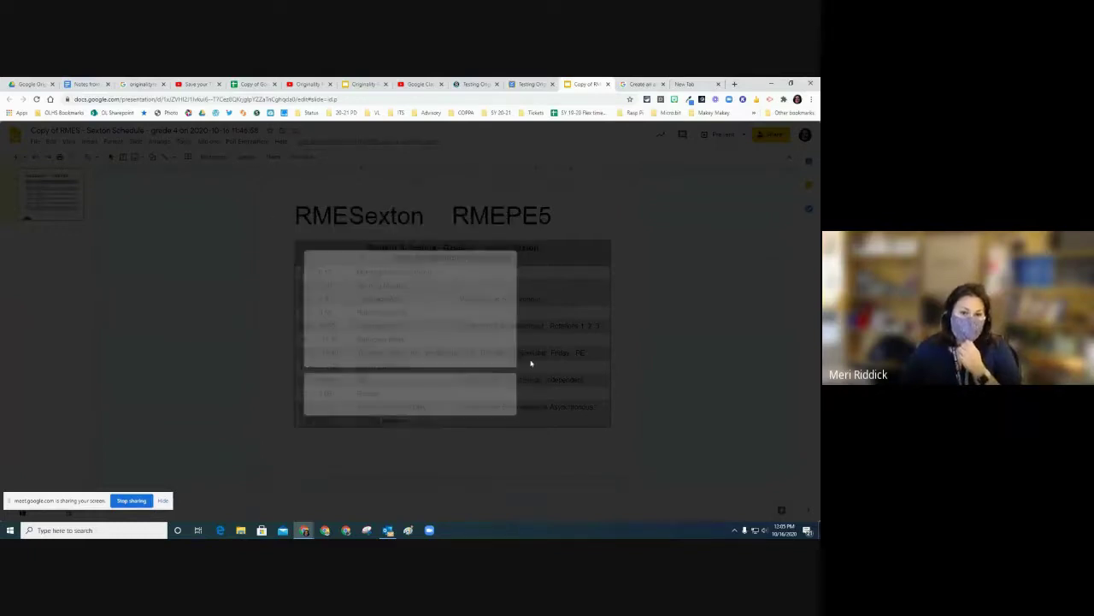
- Return from the slides to the submissions overview of the Testing Originality Reports assignment
click(534, 83)
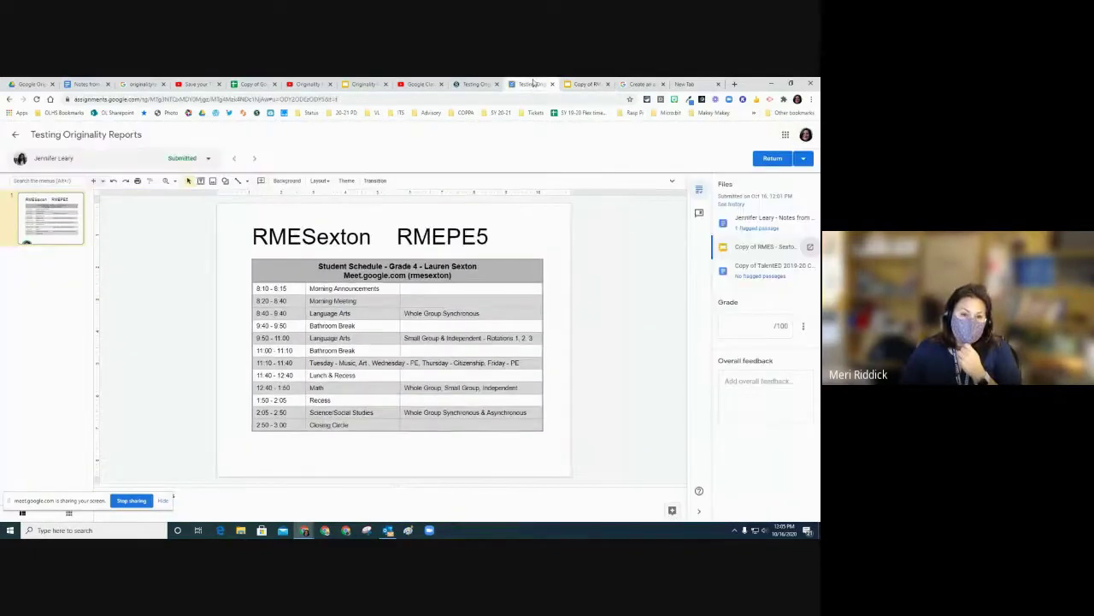
click(14, 137)
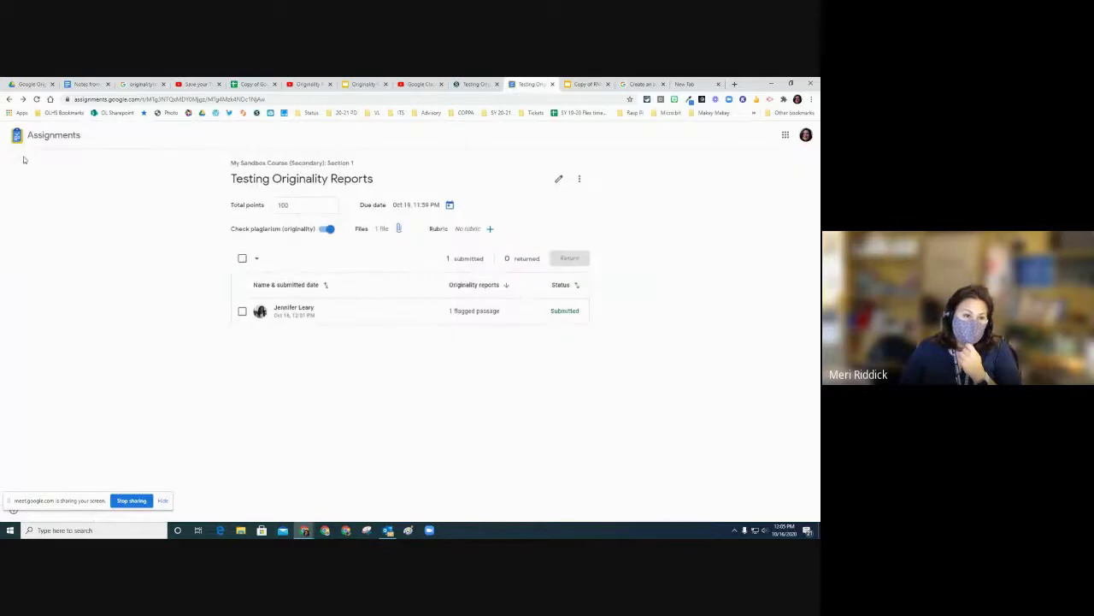
drag(42, 500, 176, 502)
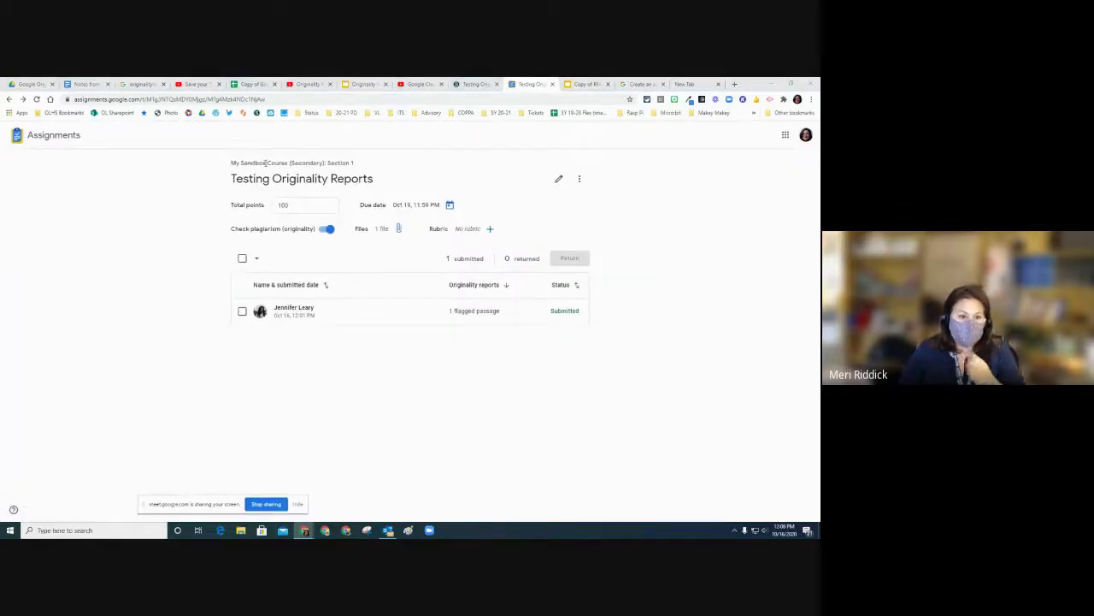
click(10, 99)
click(10, 99)
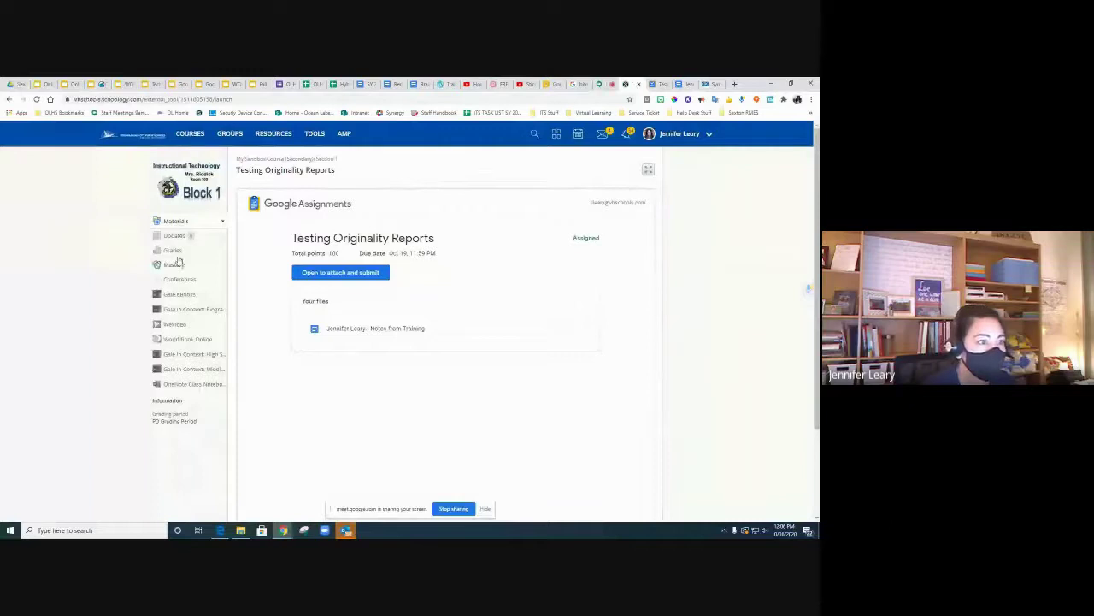
- Reload the assignment in the student's Schoology course and check the returned grade and files
click(36, 100)
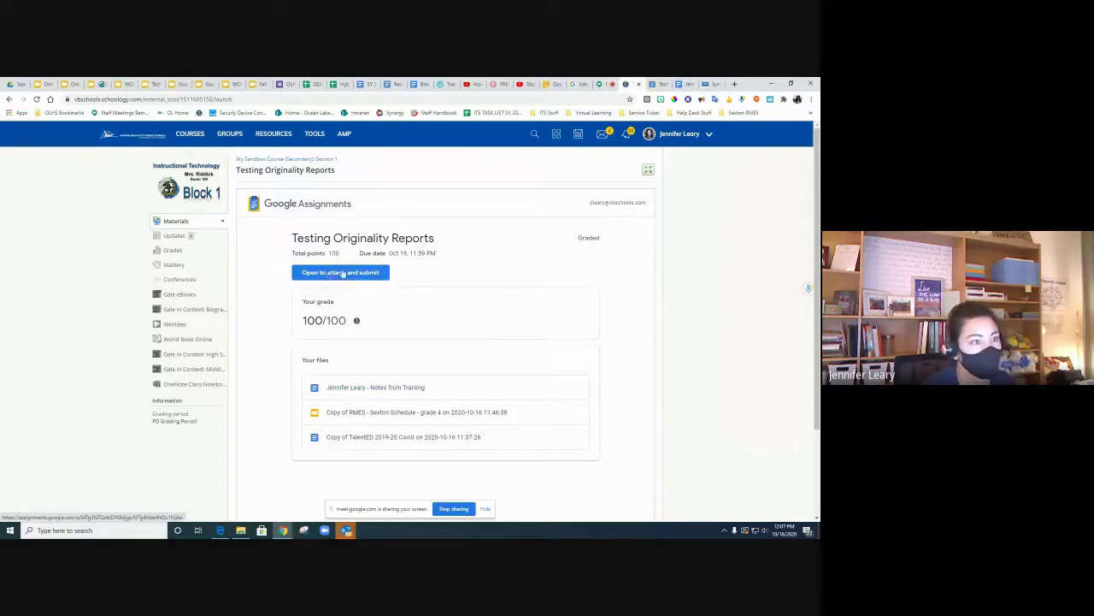
scroll(592, 360, down, 2)
scroll(592, 360, up, 2)
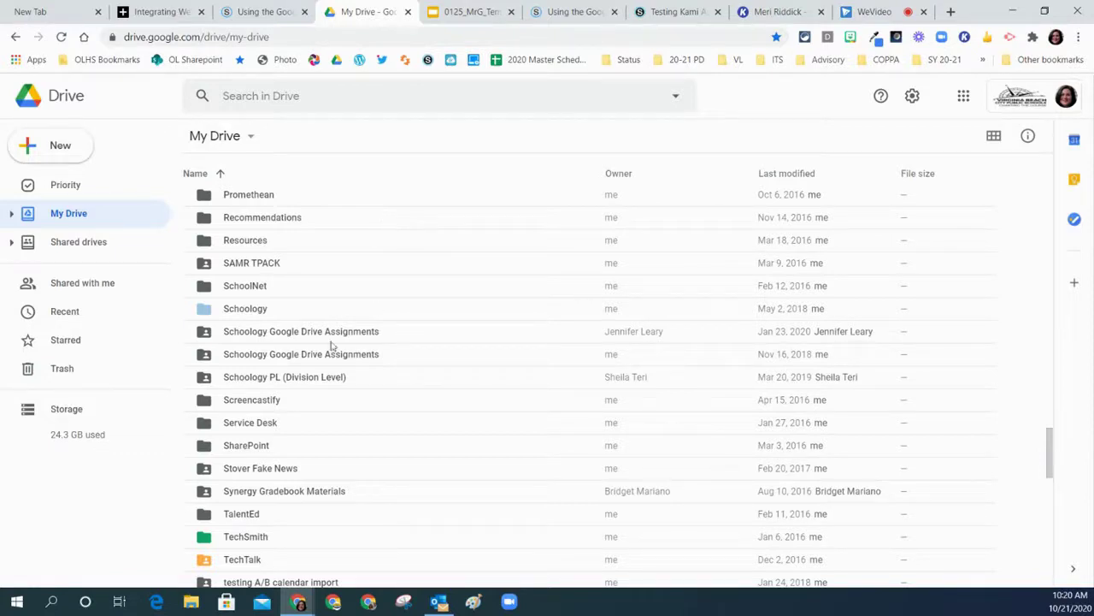
- Locate the Assignments folder in My Drive and view its folder colour choices without changing the colour
click(263, 358)
scroll(264, 359, up, 15)
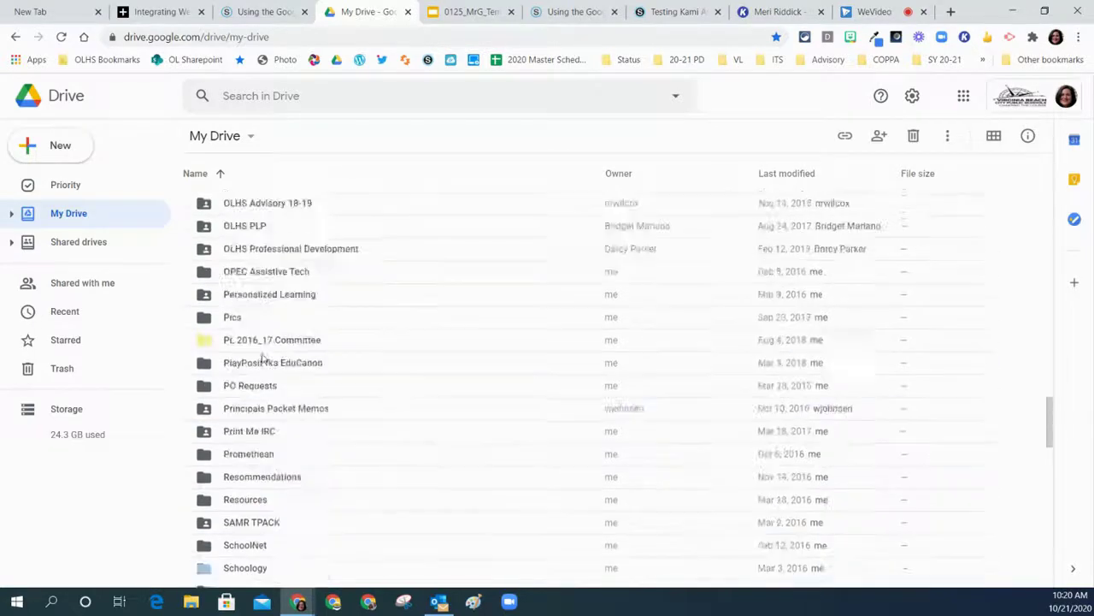
scroll(263, 359, up, 10)
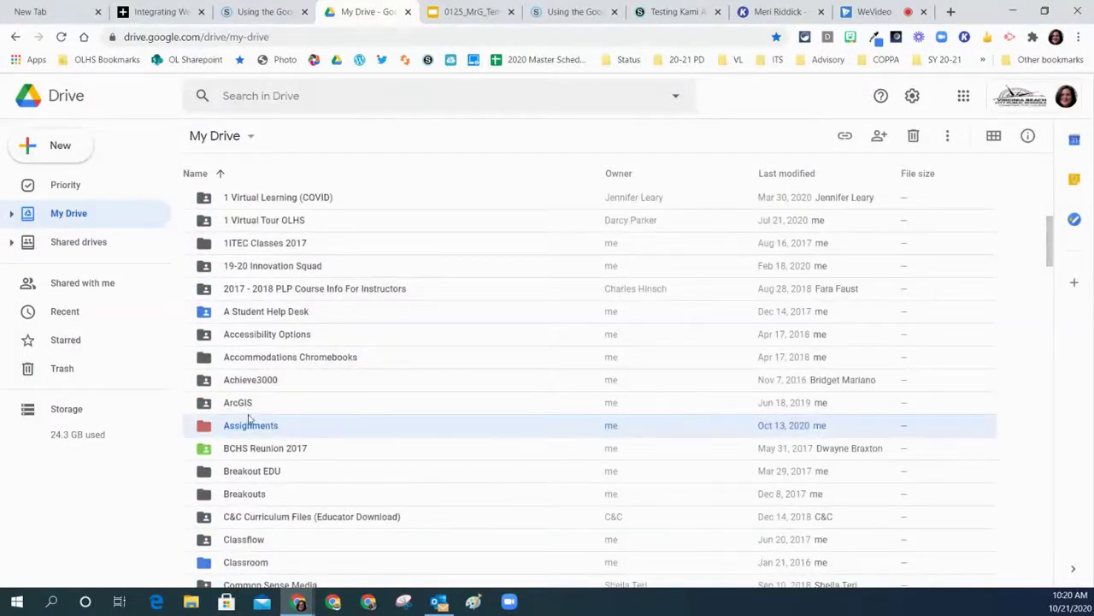
right_click(284, 432)
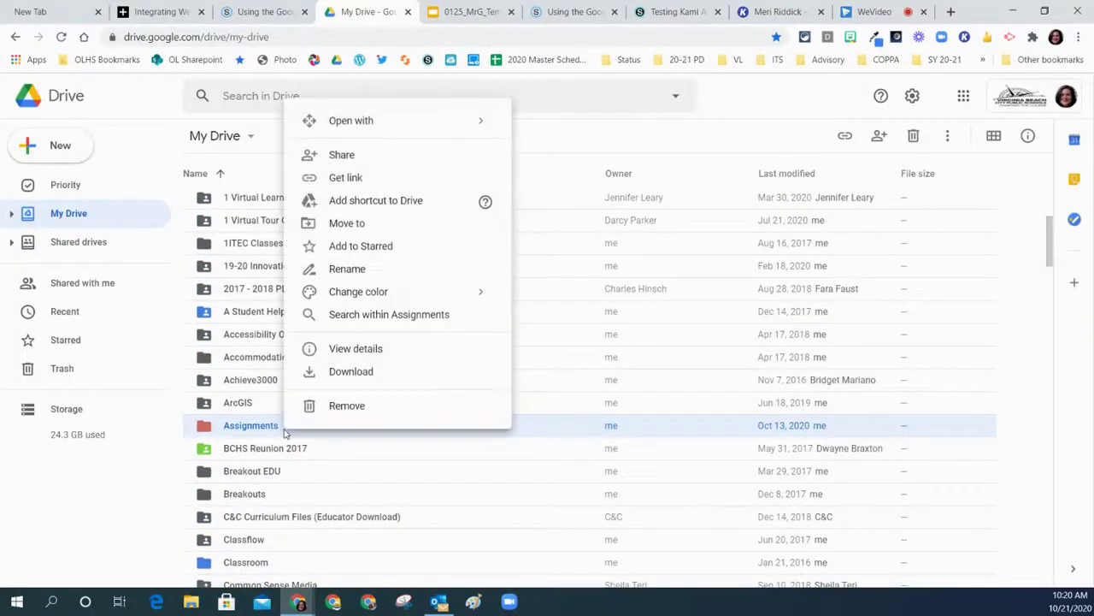
mouse_move(382, 299)
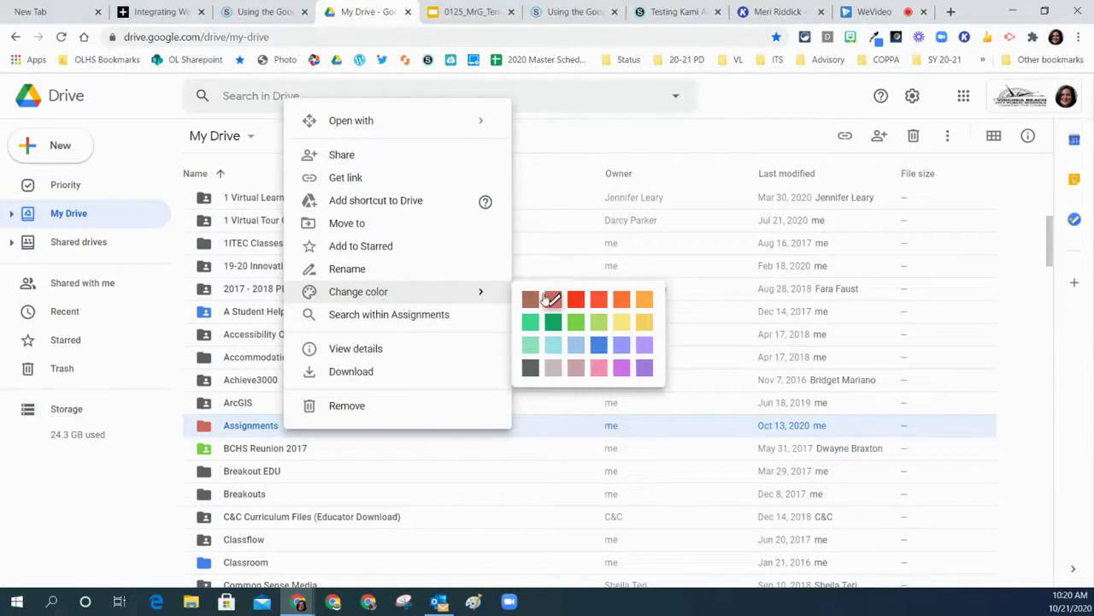
click(238, 430)
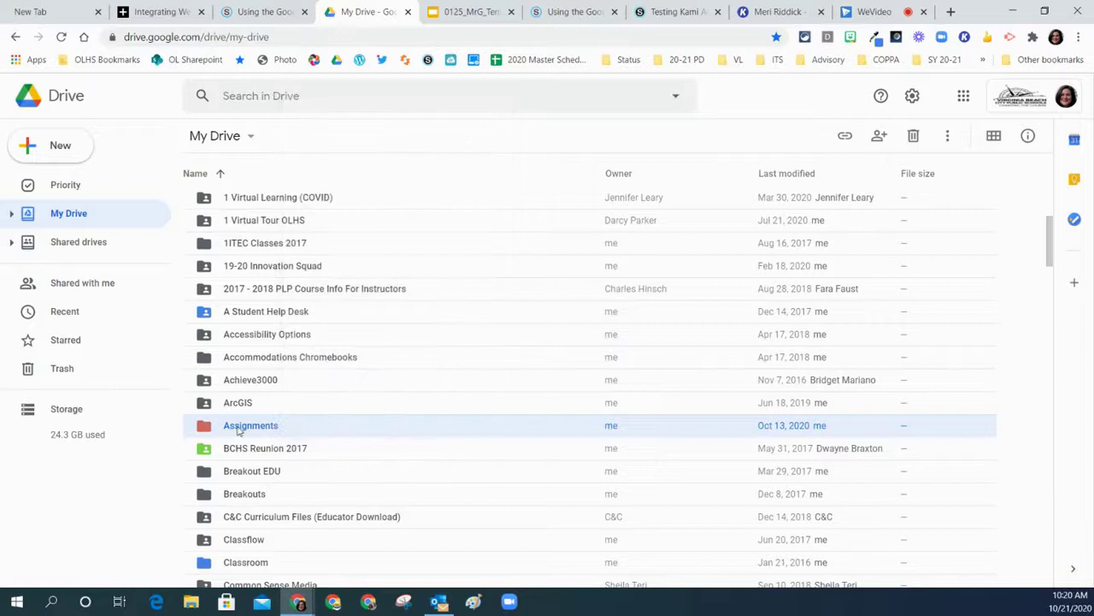
- Open the Assignments folder, its My Sandbox Course (Secondary): Section 1 subfolder, and the Testing Originality Reports folder inside
double_click(239, 431)
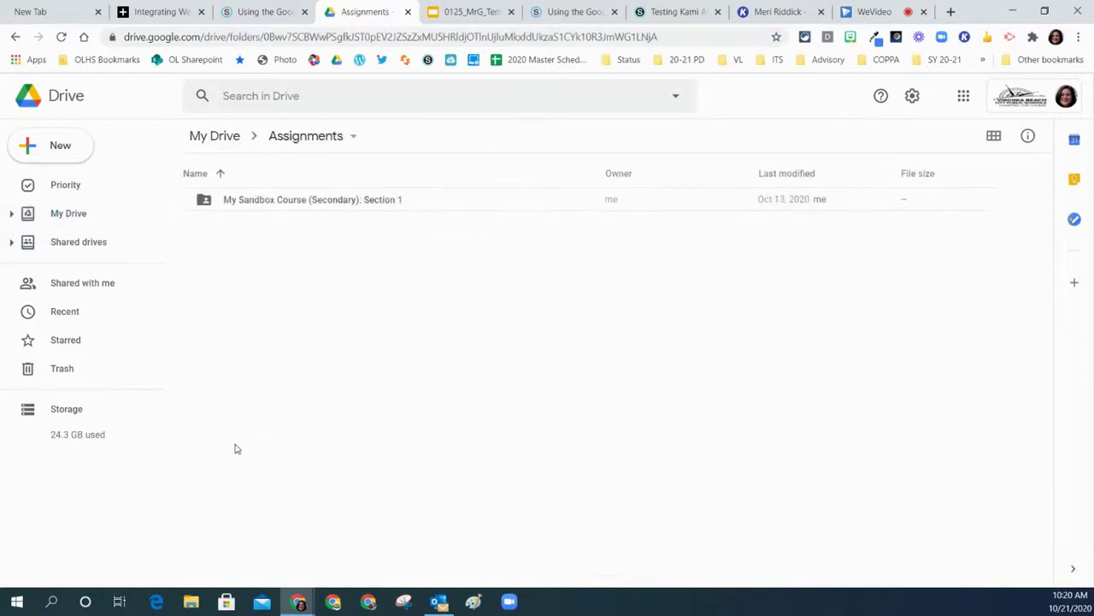
double_click(305, 209)
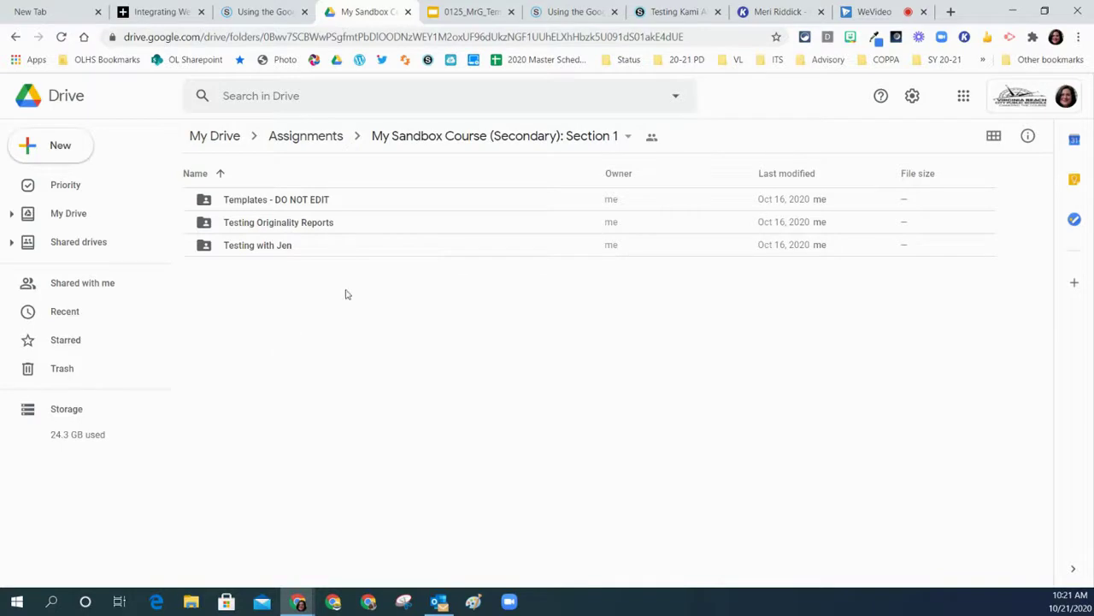
double_click(299, 223)
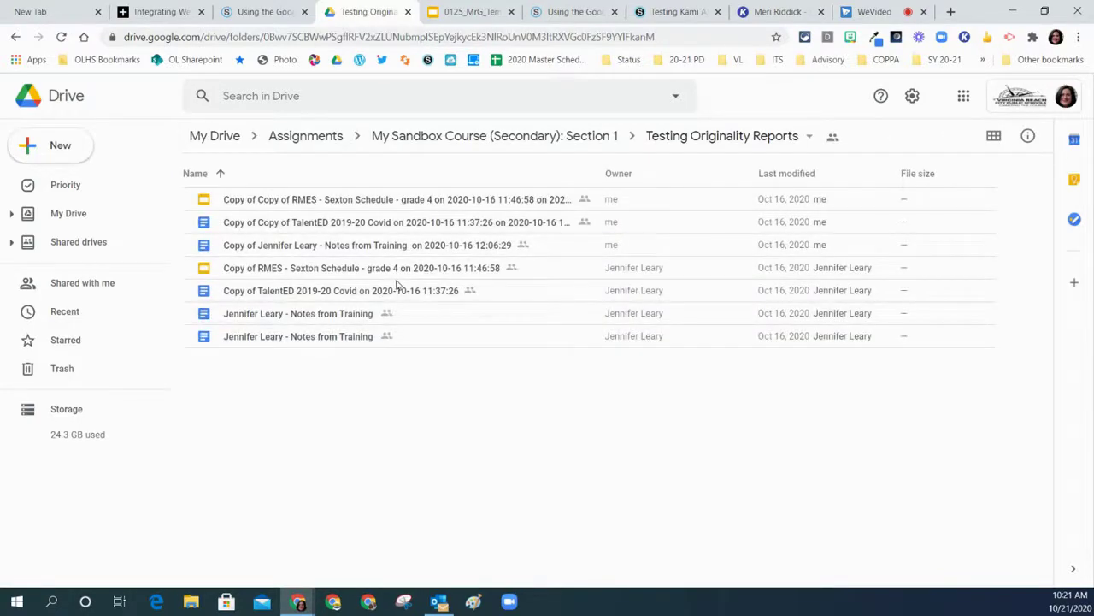
- Review the sharing settings of the My Sandbox Course (Secondary): Section 1 folder, look up a colleague's name, and close without adding anyone
right_click(595, 142)
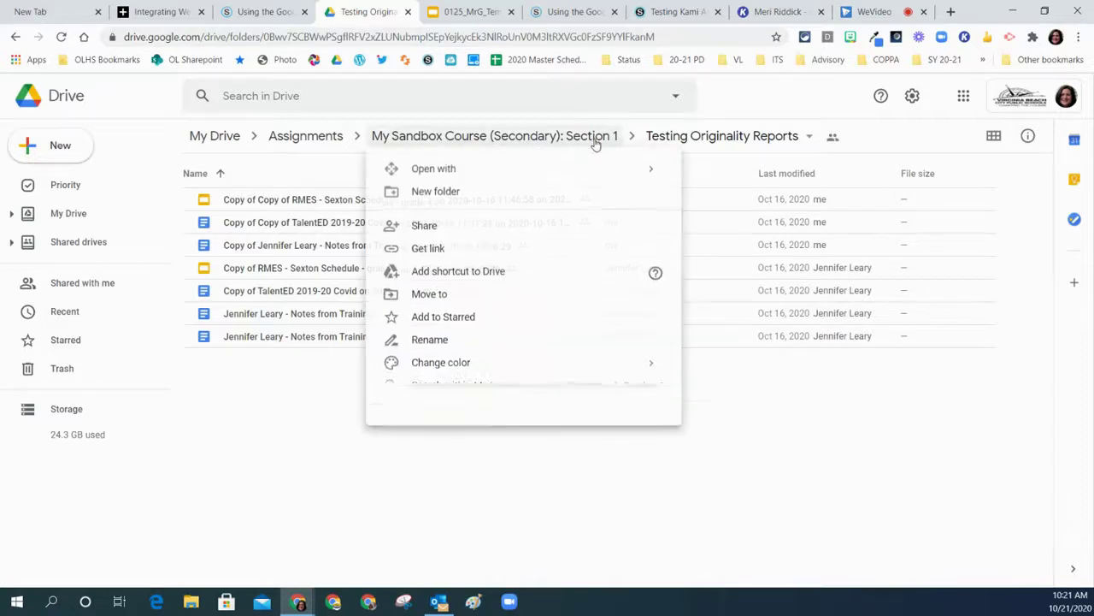
click(552, 226)
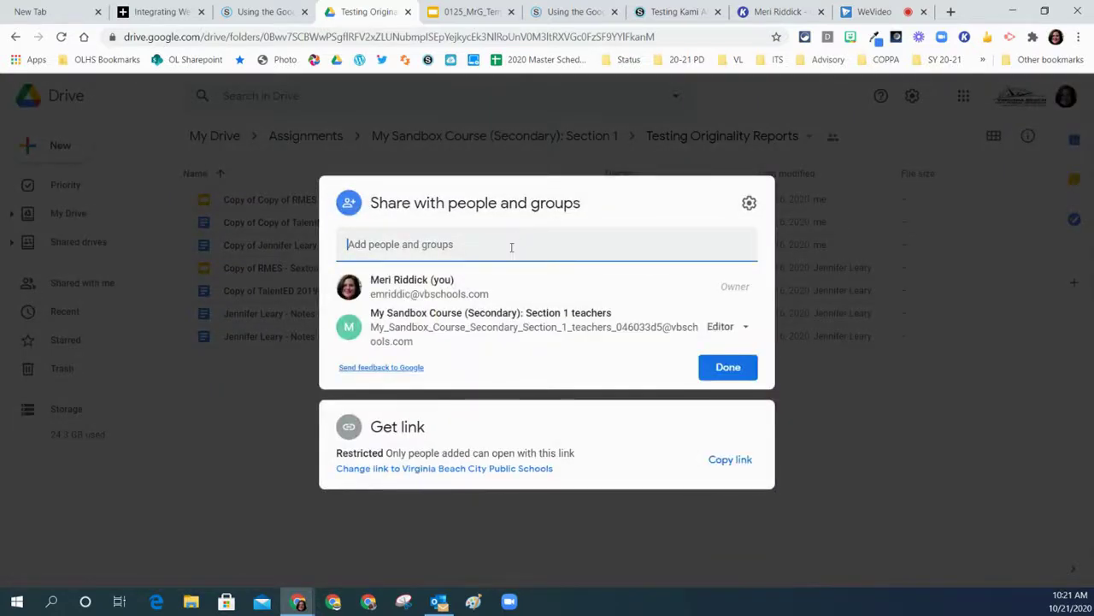
text(jenn)
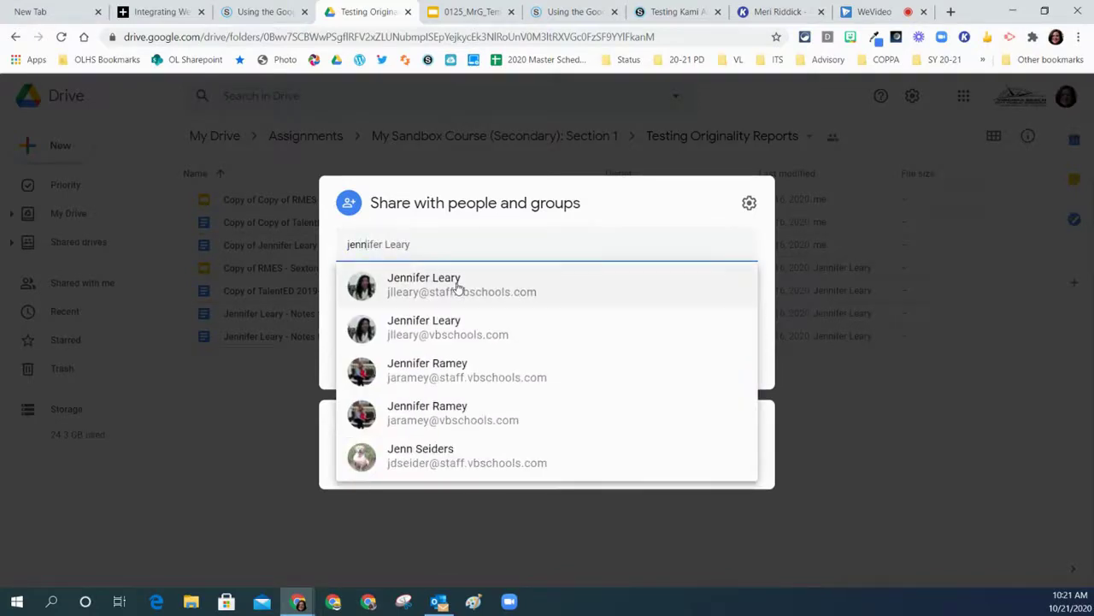
mouse_move(458, 287)
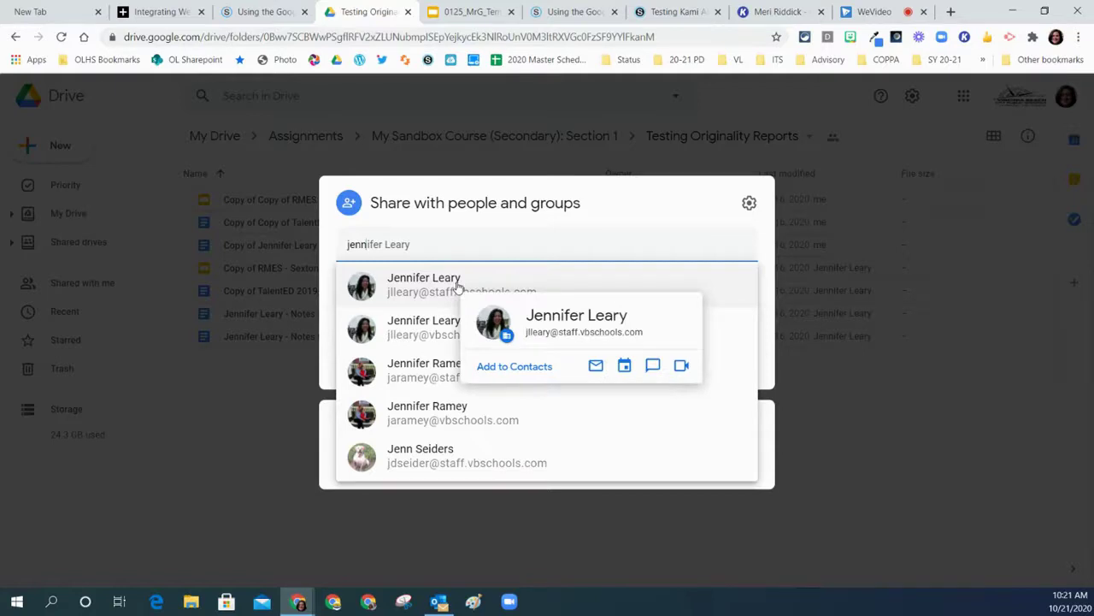
click(670, 216)
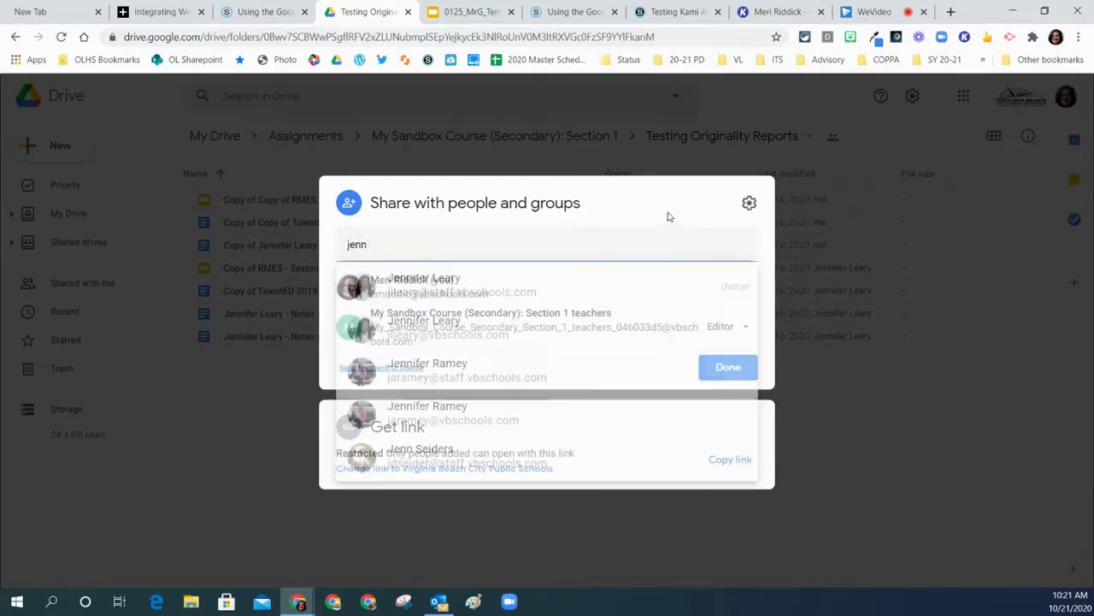
click(723, 370)
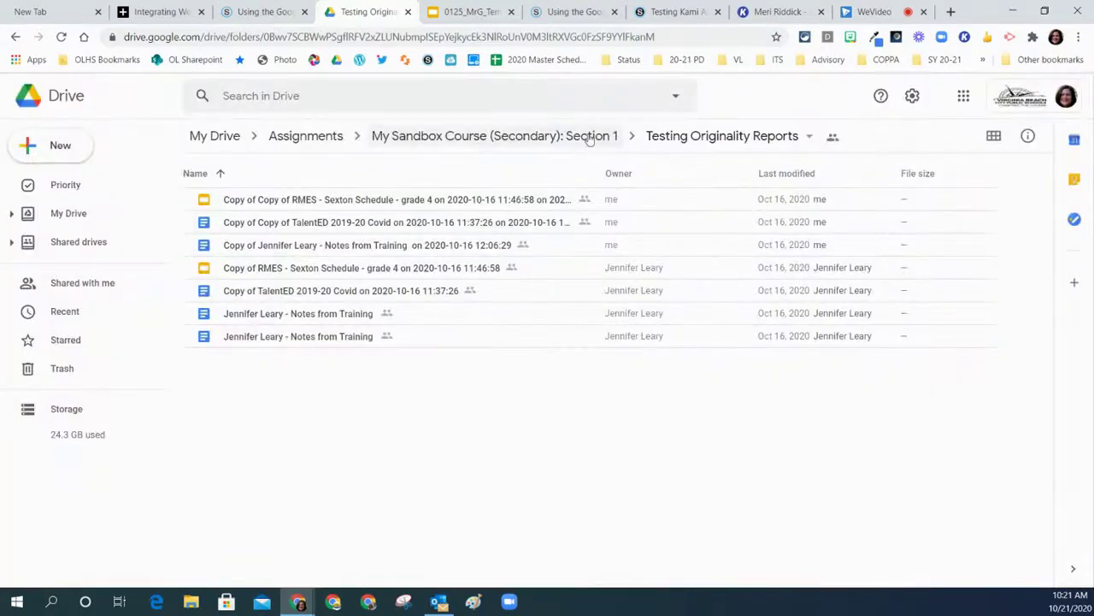
- Go back up through the course and Assignments folders to My Drive and find the Assignments folder in the list
click(589, 140)
click(330, 139)
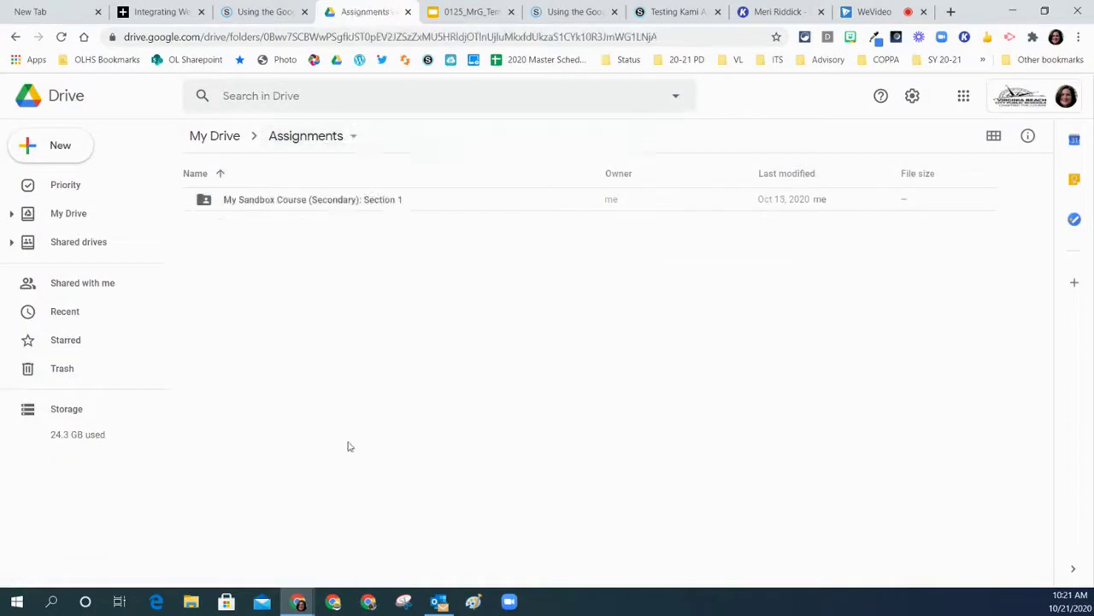
click(218, 136)
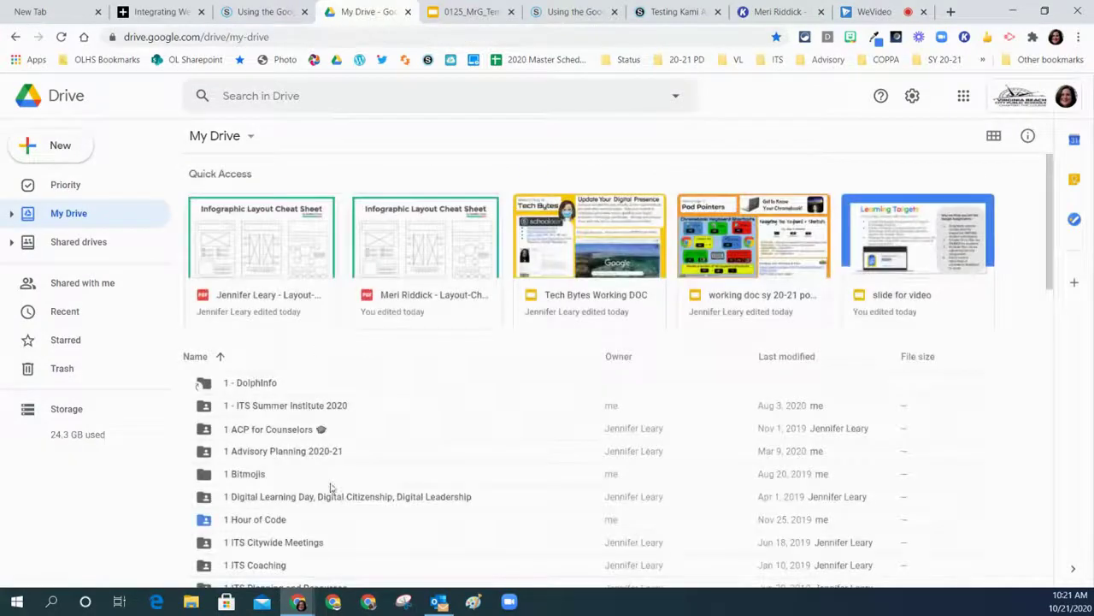
scroll(332, 487, down, 5)
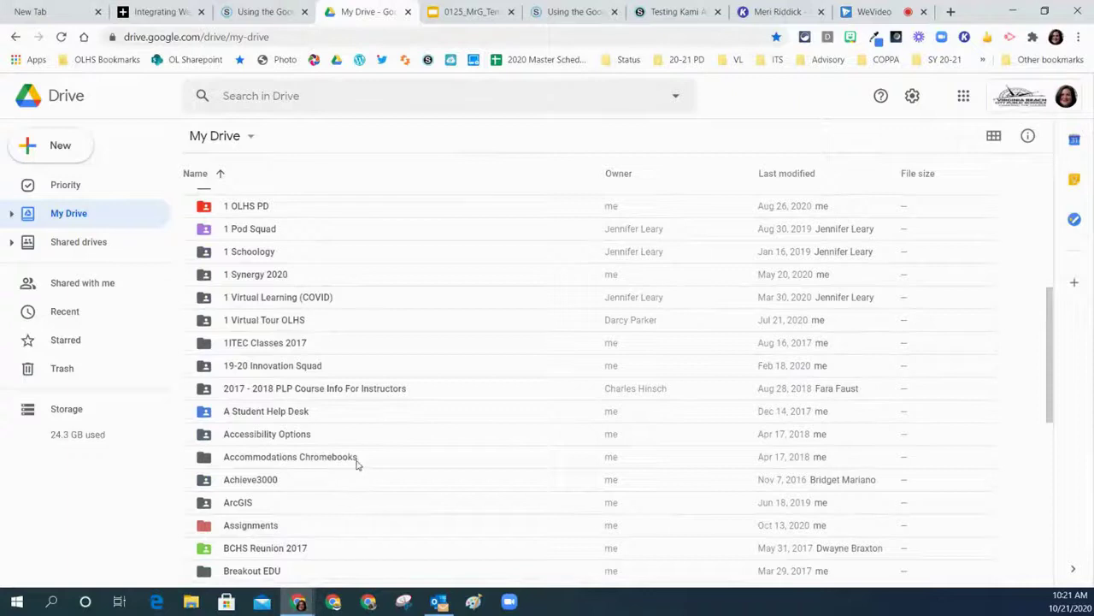